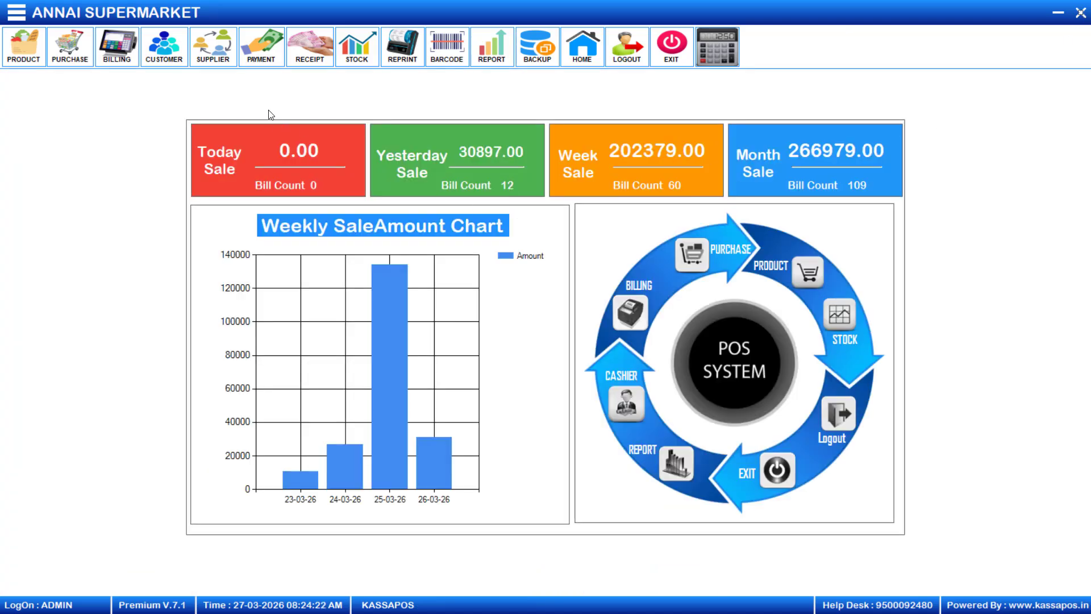
From the Supplier Master, unlock Supplier Config with the password and enable and save CreditDaysBill.
{"action": "left_click", "coordinate": [222, 59]}
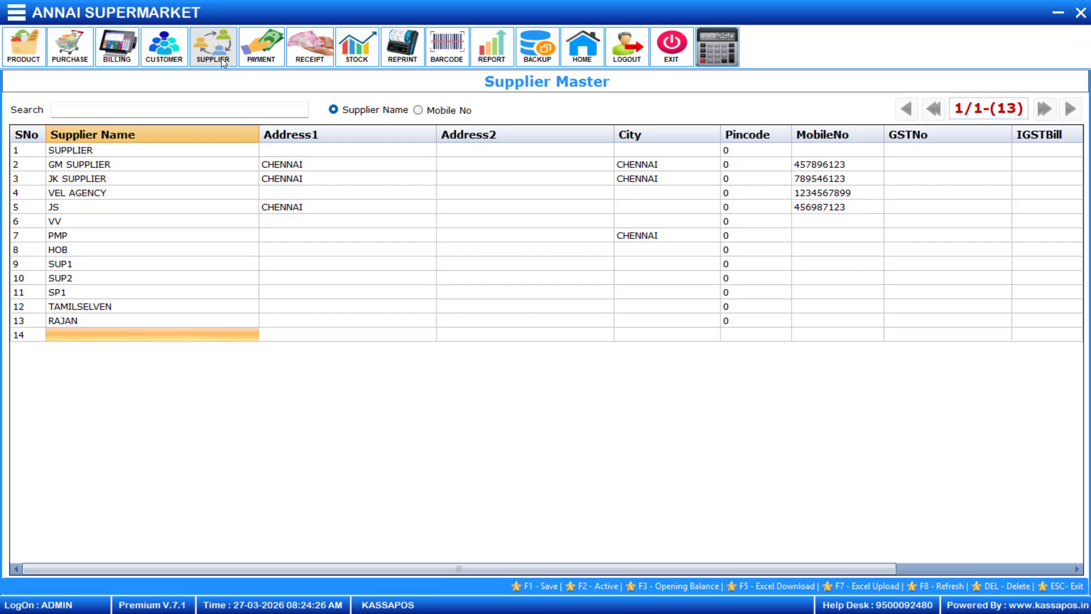
{"action": "type", "text": "RA"}
{"action": "key", "text": "F12"}
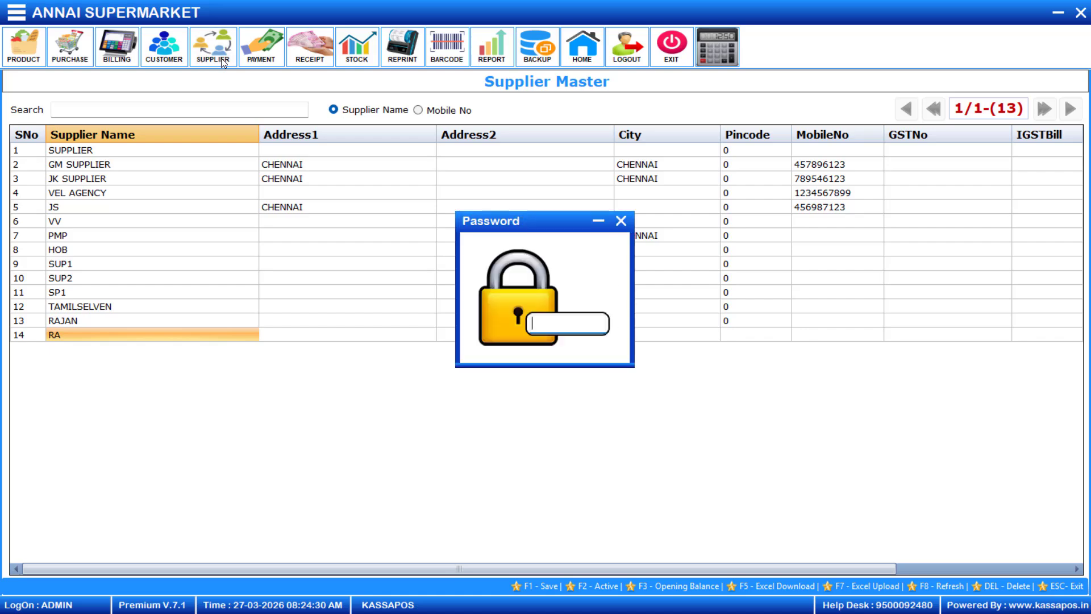
{"action": "type", "text": "1"}
{"action": "key", "text": "Return"}
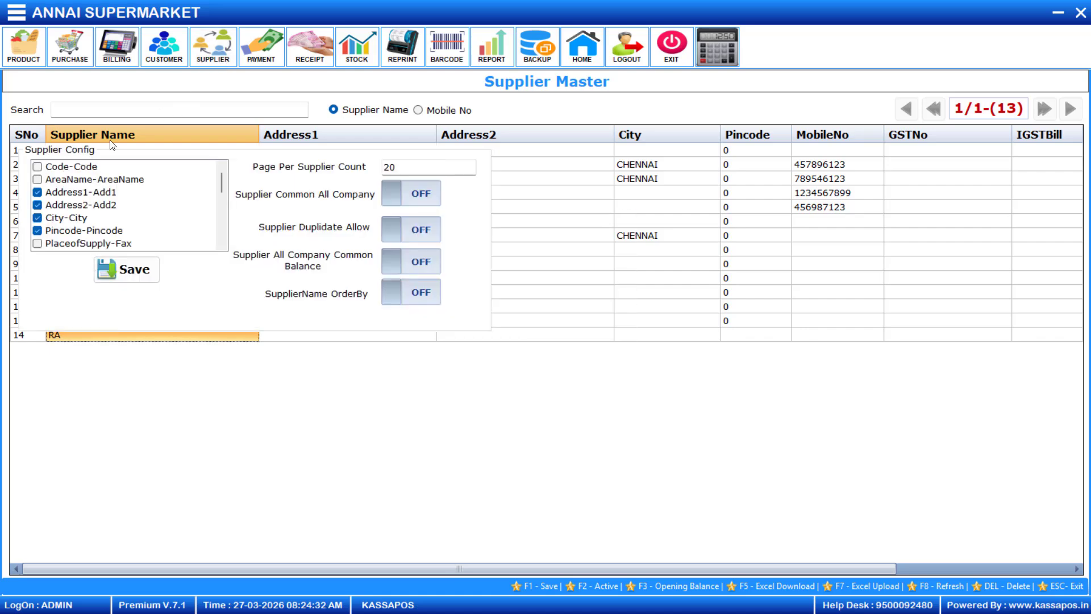
{"action": "scroll", "coordinate": [131, 218], "scroll_direction": "down", "scroll_amount": 1}
{"action": "scroll", "coordinate": [131, 218], "scroll_direction": "down", "scroll_amount": 3}
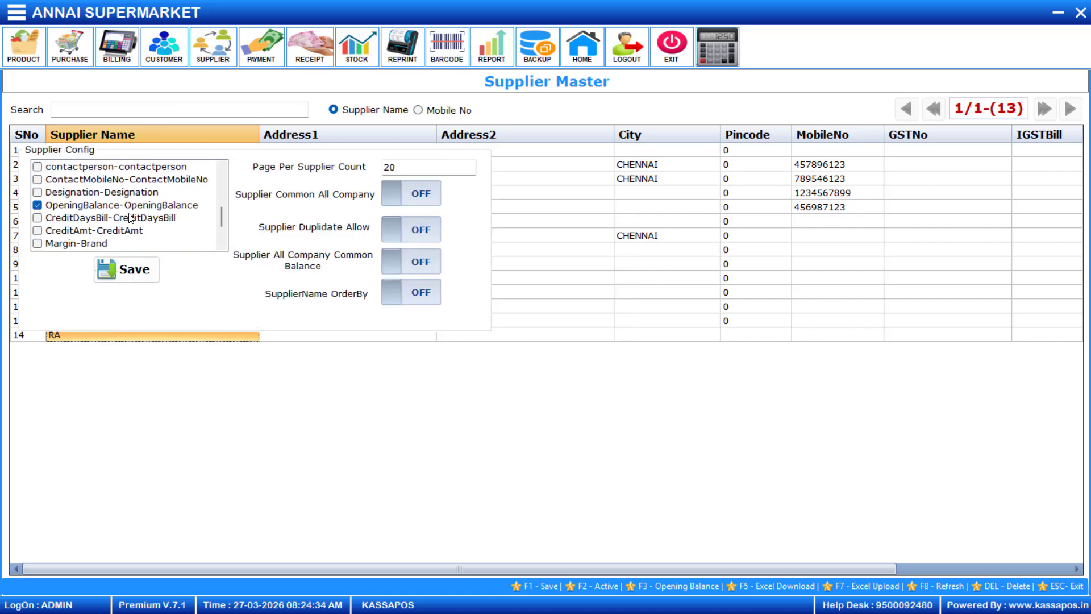
{"action": "left_click", "coordinate": [35, 219]}
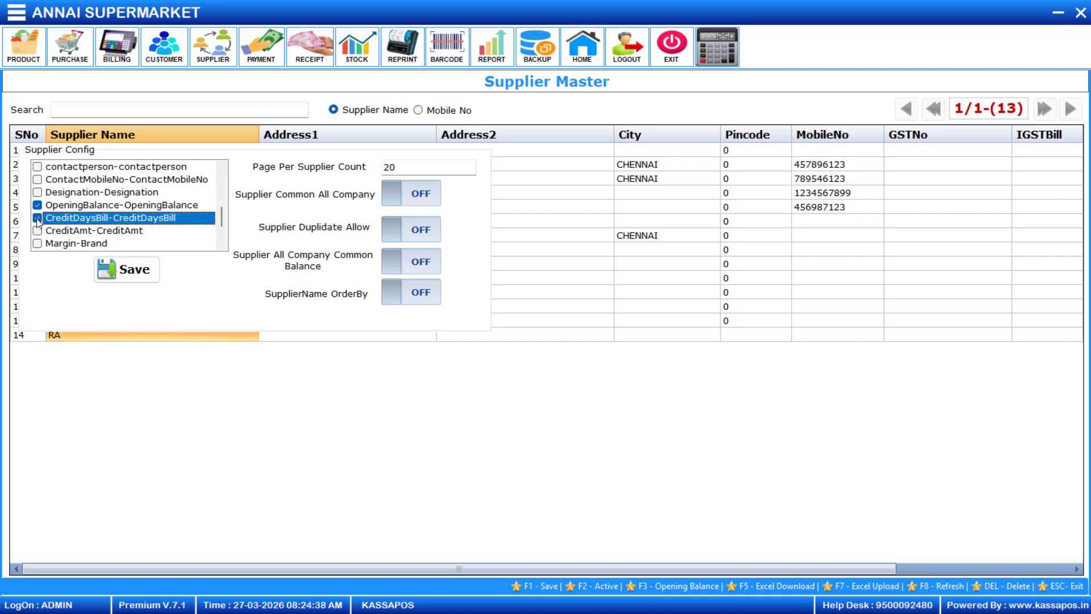
{"action": "left_click", "coordinate": [114, 264]}
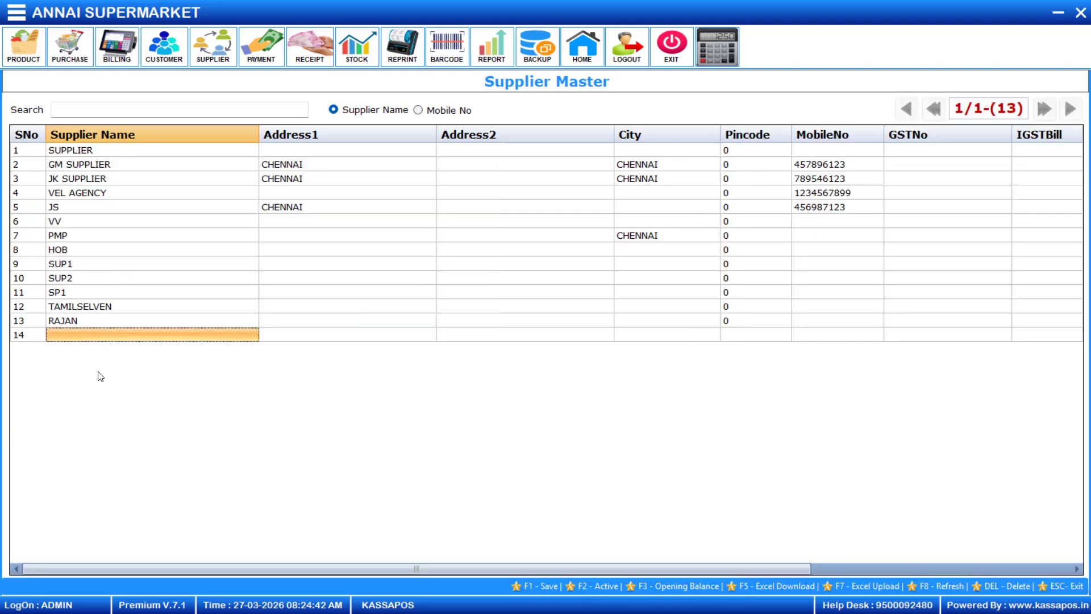
Enter the new supplier's name in row 14 of the supplier list.
{"action": "left_click", "coordinate": [108, 339]}
{"action": "type", "text": "ravi"}
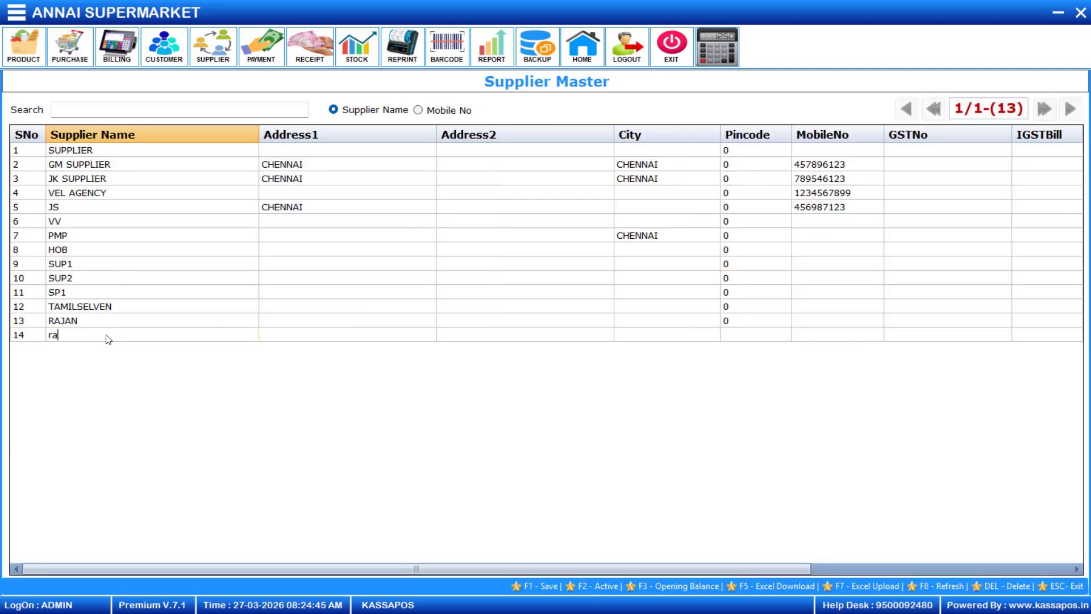
{"action": "key", "text": "BackSpace"}
{"action": "key", "text": "BackSpace"}
{"action": "key", "text": "BackSpace"}
{"action": "key", "text": "BackSpace"}
{"action": "type", "text": "Ravi"}
{"action": "key", "text": "Return"}
Give the supplier 2 credit days, keep it active, save, and close the list.
{"action": "key", "text": "Tab"}
{"action": "key", "text": "Tab"}
{"action": "key", "text": "Tab"}
{"action": "key", "text": "Tab"}
{"action": "key", "text": "Tab"}
{"action": "key", "text": "Tab"}
{"action": "key", "text": "Tab"}
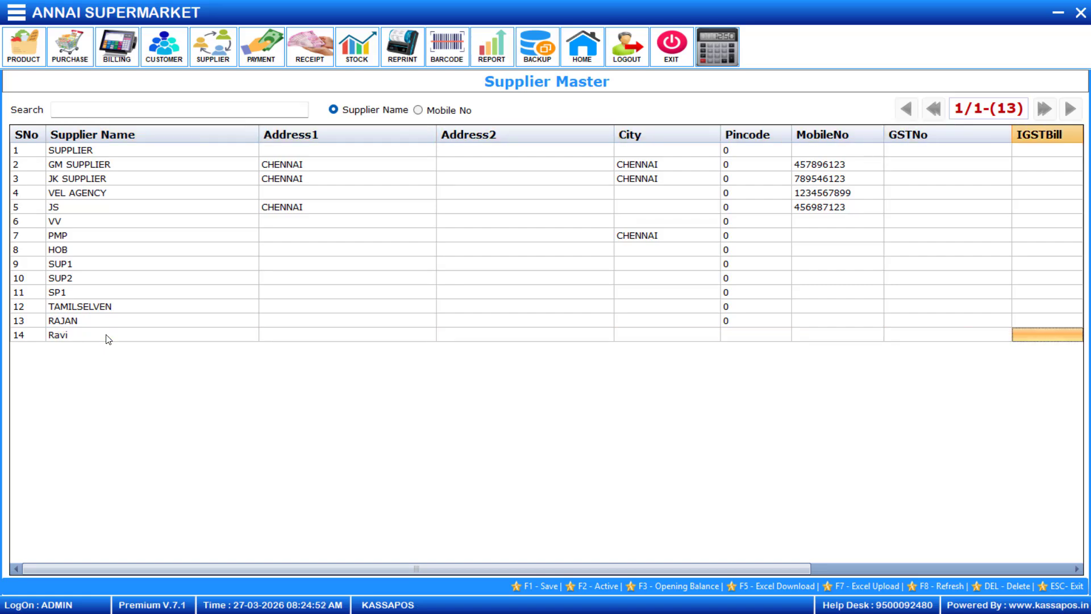
{"action": "key", "text": "Tab"}
{"action": "key", "text": "Tab"}
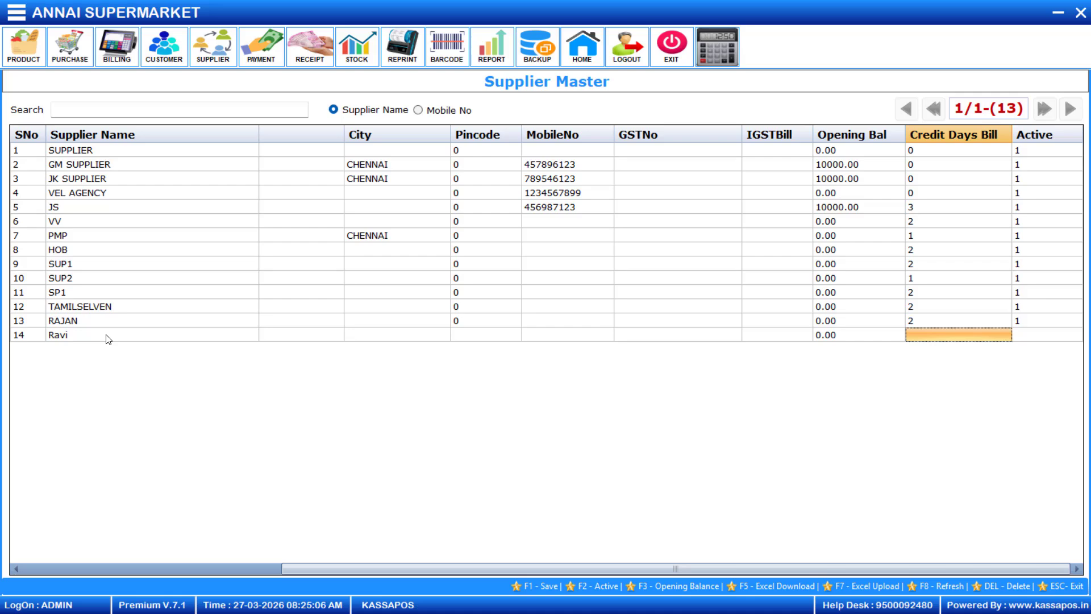
{"action": "type", "text": "2"}
{"action": "key", "text": "Return"}
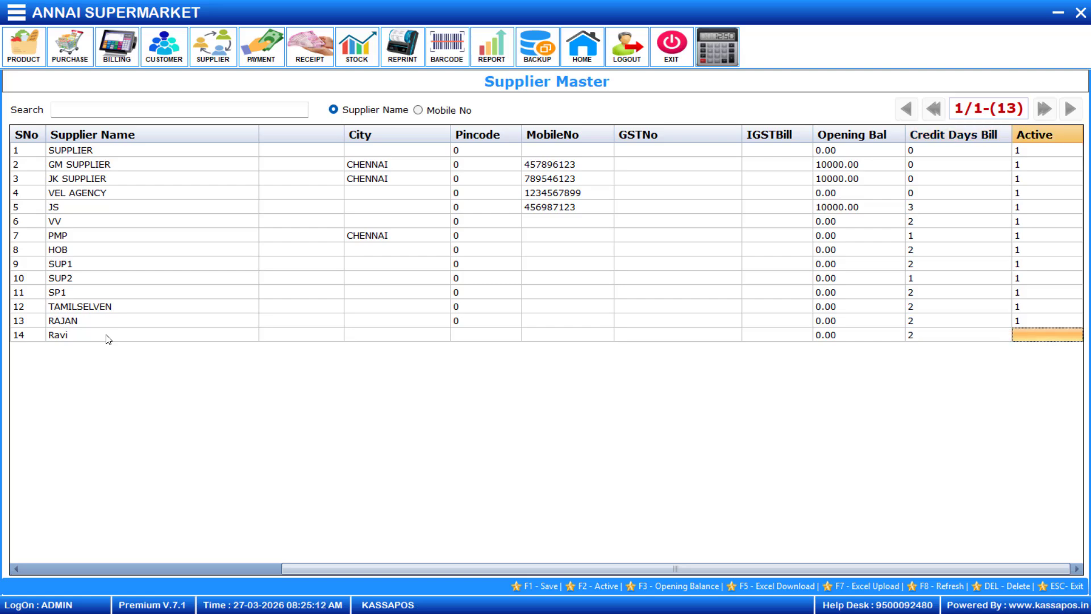
{"action": "key", "text": "Return"}
{"action": "key", "text": "F1"}
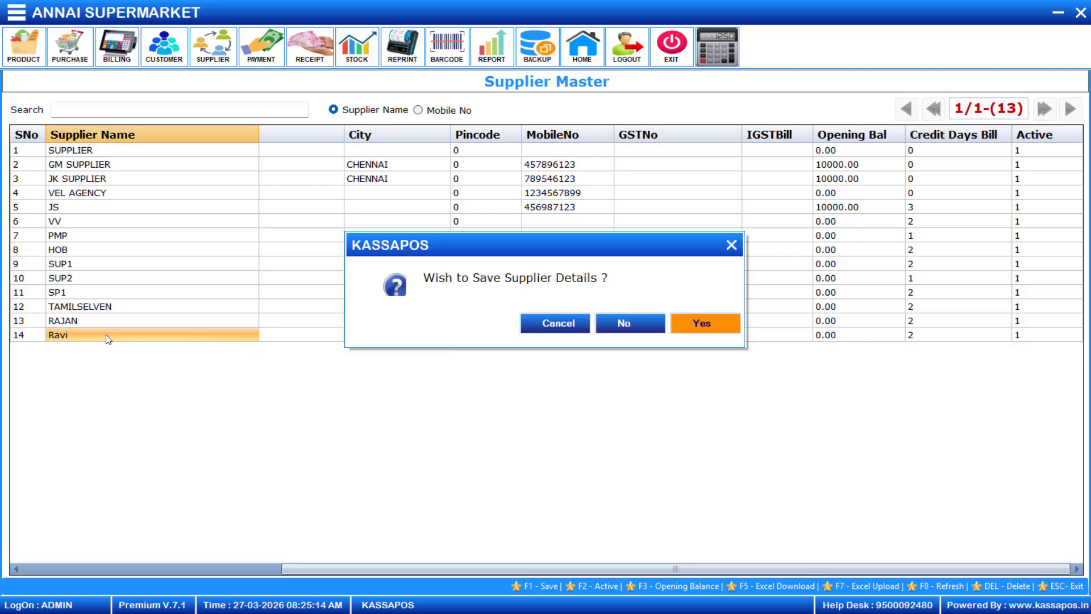
{"action": "key", "text": "Return"}
{"action": "key", "text": "Return"}
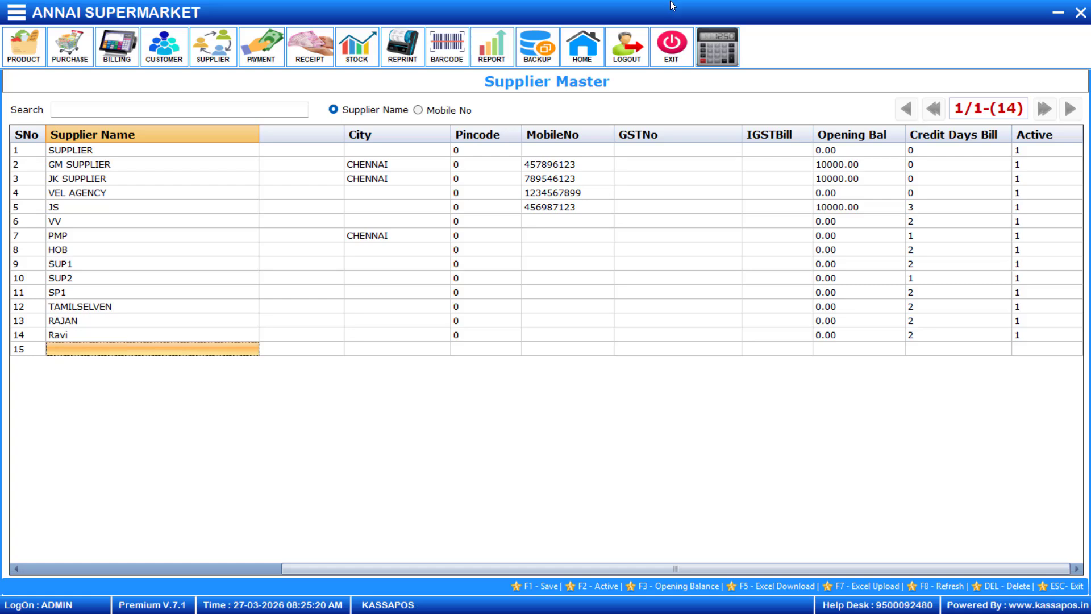
{"action": "left_click", "coordinate": [1080, 13]}
Start a purchase from the new supplier with 2 credit days, dated 23/03/2026, due 25/03/2026.
{"action": "left_click", "coordinate": [84, 64]}
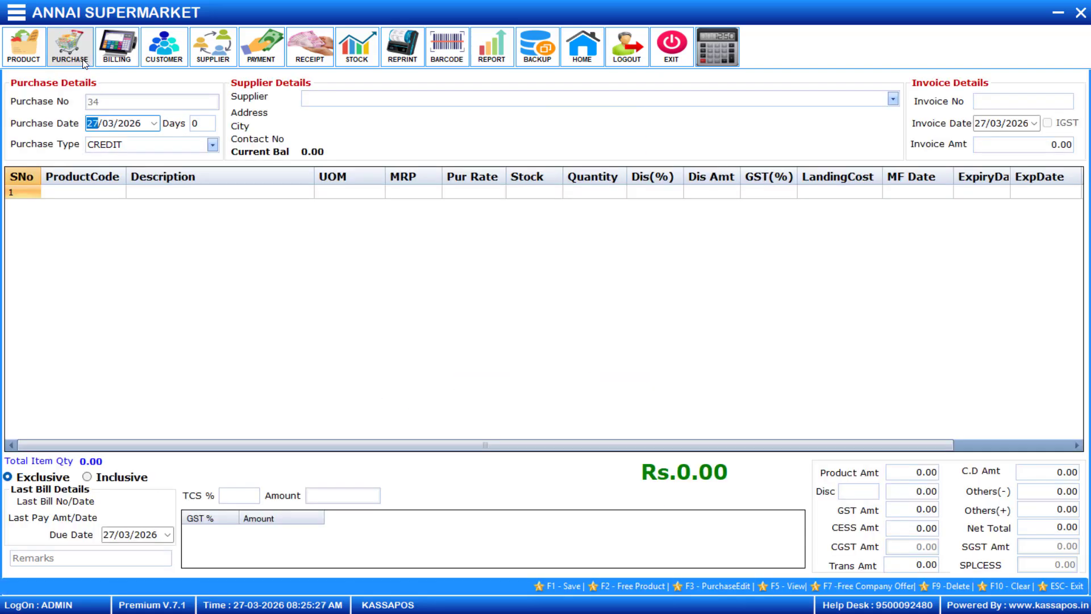
{"action": "left_click", "coordinate": [894, 100]}
{"action": "left_click", "coordinate": [502, 191]}
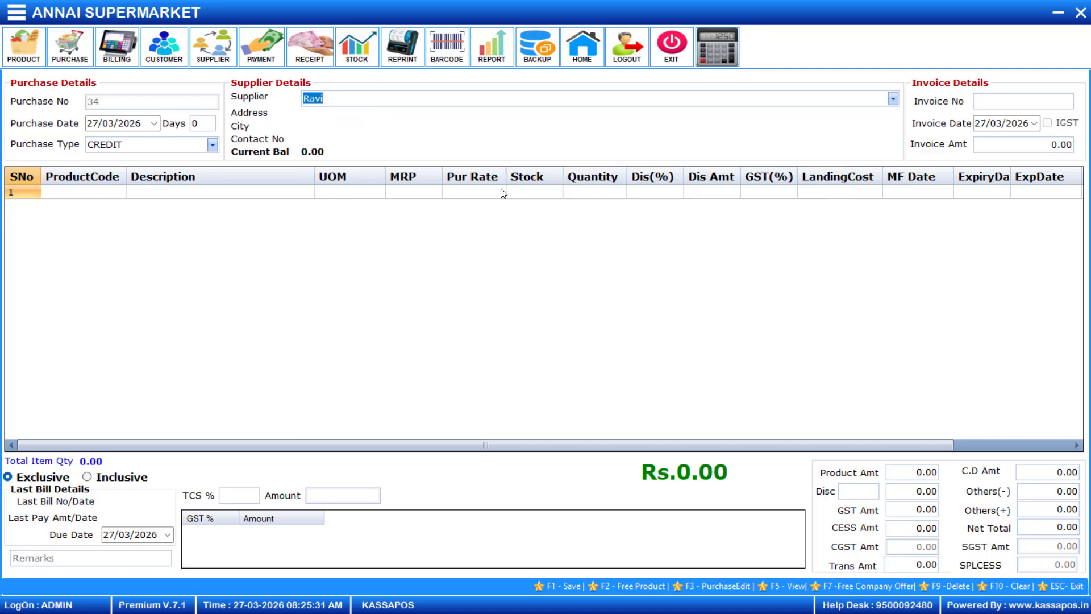
{"action": "key", "text": "Tab"}
{"action": "type", "text": "2"}
{"action": "key", "text": "Tab"}
{"action": "left_click", "coordinate": [154, 124]}
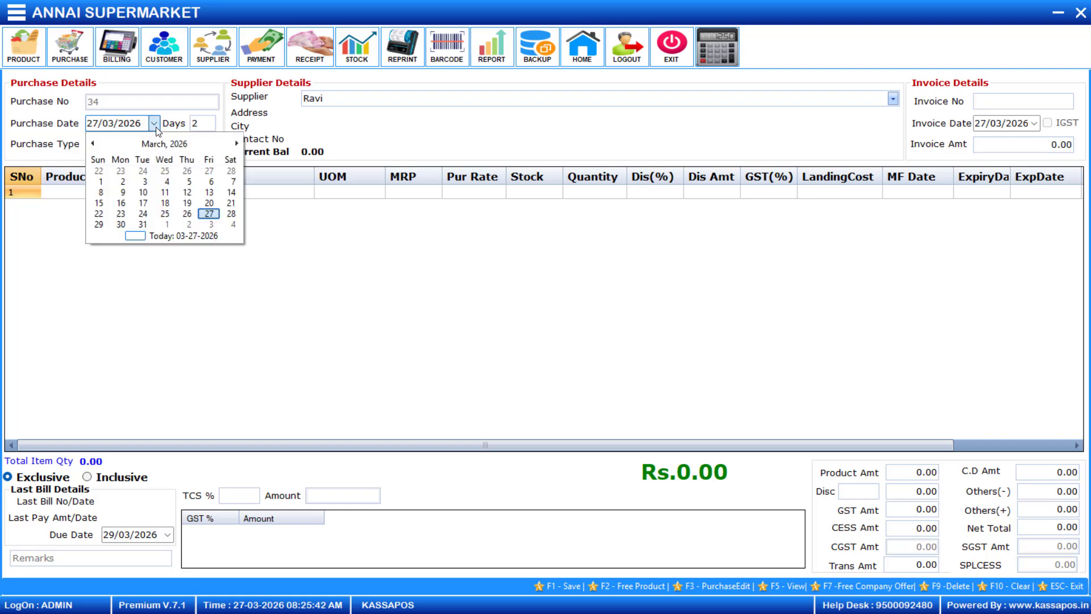
{"action": "left_click", "coordinate": [120, 213]}
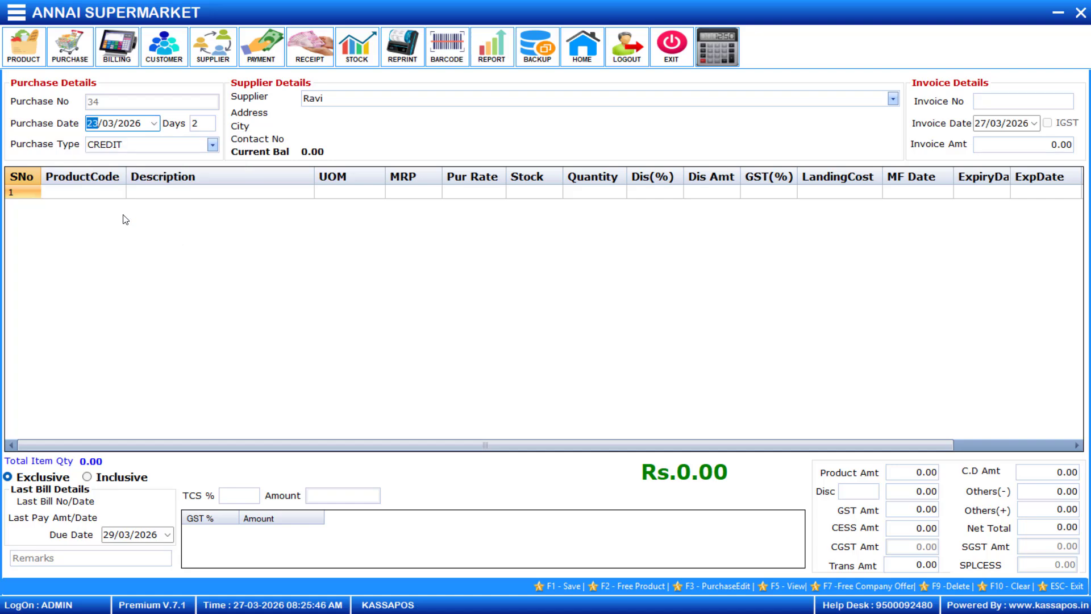
{"action": "key", "text": "Tab"}
{"action": "left_click", "coordinate": [190, 149]}
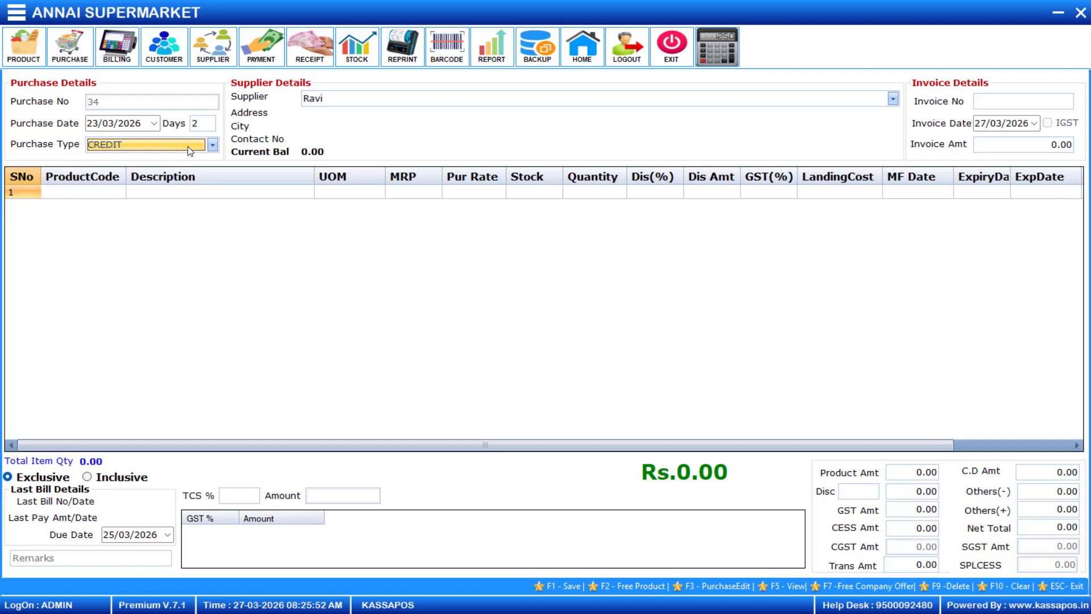
Enter invoice number 7001 with invoice date 23/03/2026.
{"action": "left_click", "coordinate": [1012, 102]}
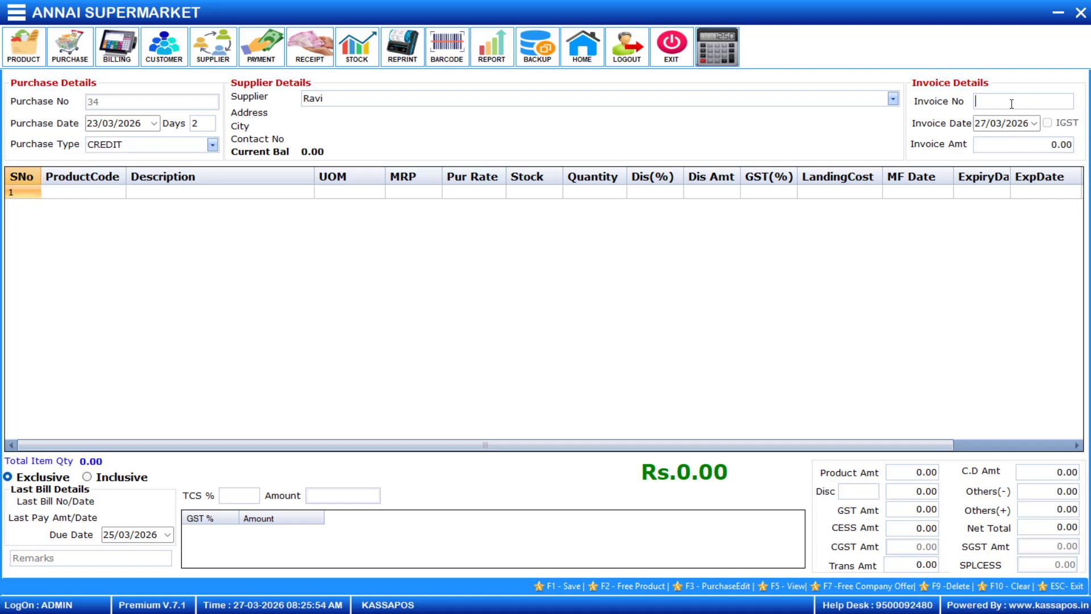
{"action": "type", "text": "7001"}
{"action": "key", "text": "Tab"}
{"action": "left_click", "coordinate": [1034, 124]}
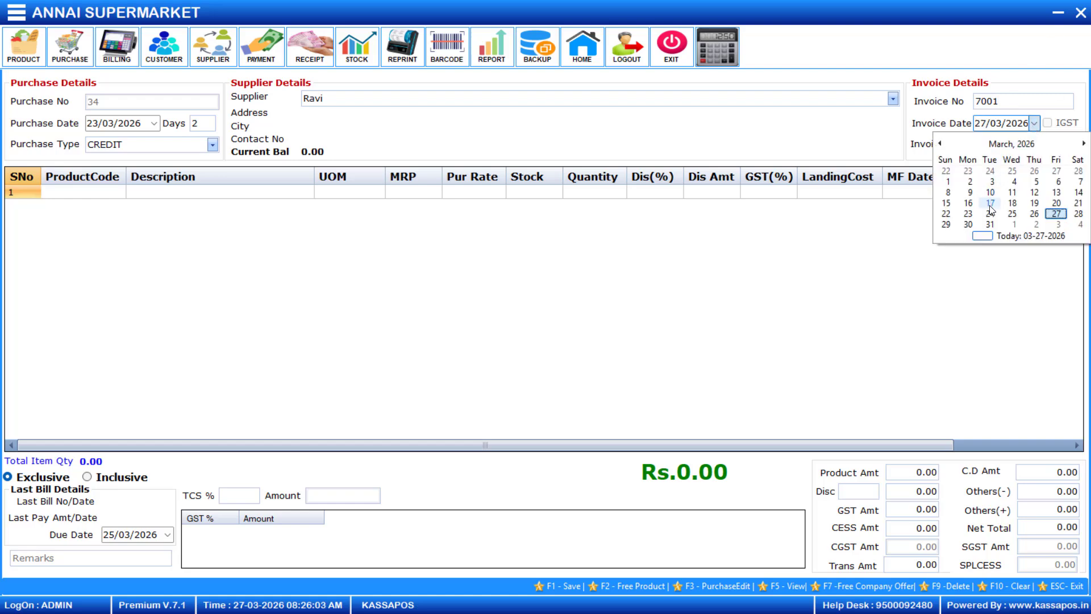
{"action": "left_click", "coordinate": [969, 215]}
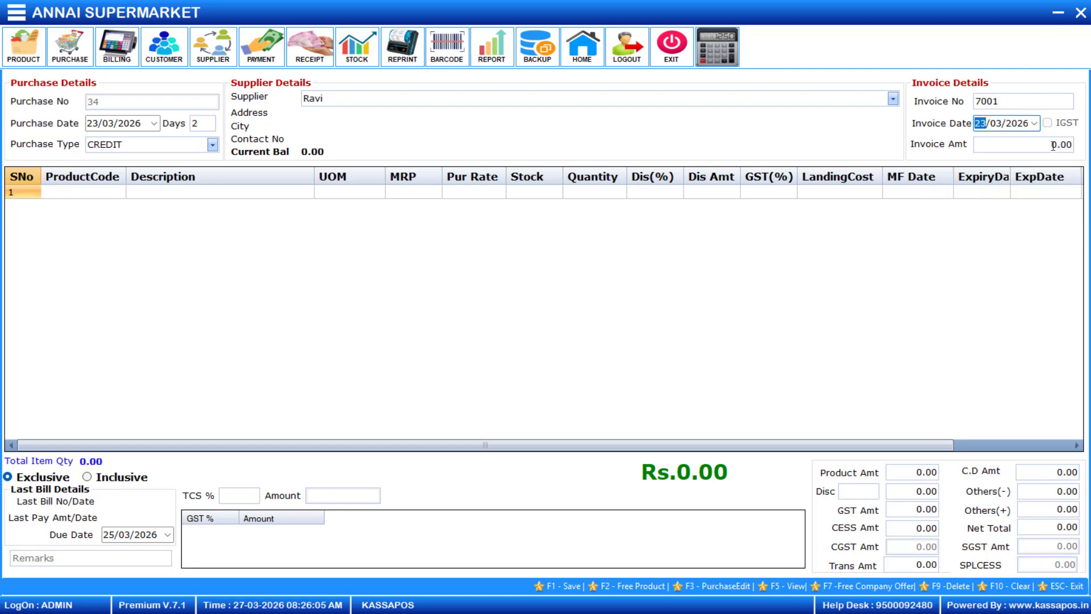
{"action": "left_click", "coordinate": [1053, 146]}
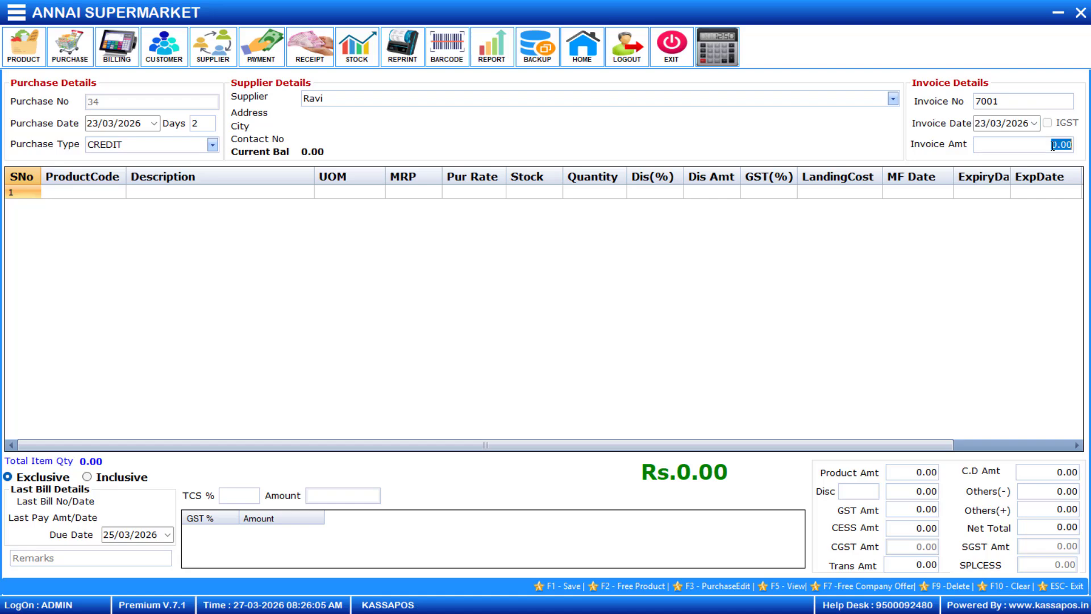
Add an OIL line (code 1014) with quantity 20 at 850.00, totalling 17000.00.
{"action": "left_click", "coordinate": [92, 193]}
{"action": "key", "text": "Return"}
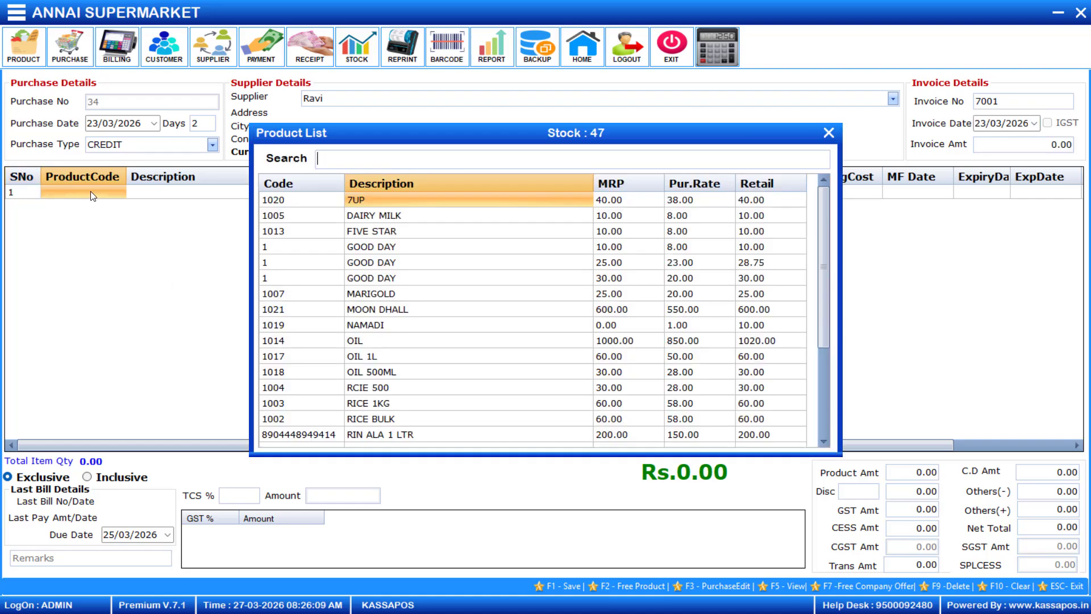
{"action": "key", "text": "Down"}
{"action": "key", "text": "Down"}
{"action": "key", "text": "Down"}
{"action": "key", "text": "Down"}
{"action": "key", "text": "Down"}
{"action": "key", "text": "Down"}
{"action": "key", "text": "Down"}
{"action": "key", "text": "Down"}
{"action": "key", "text": "Down"}
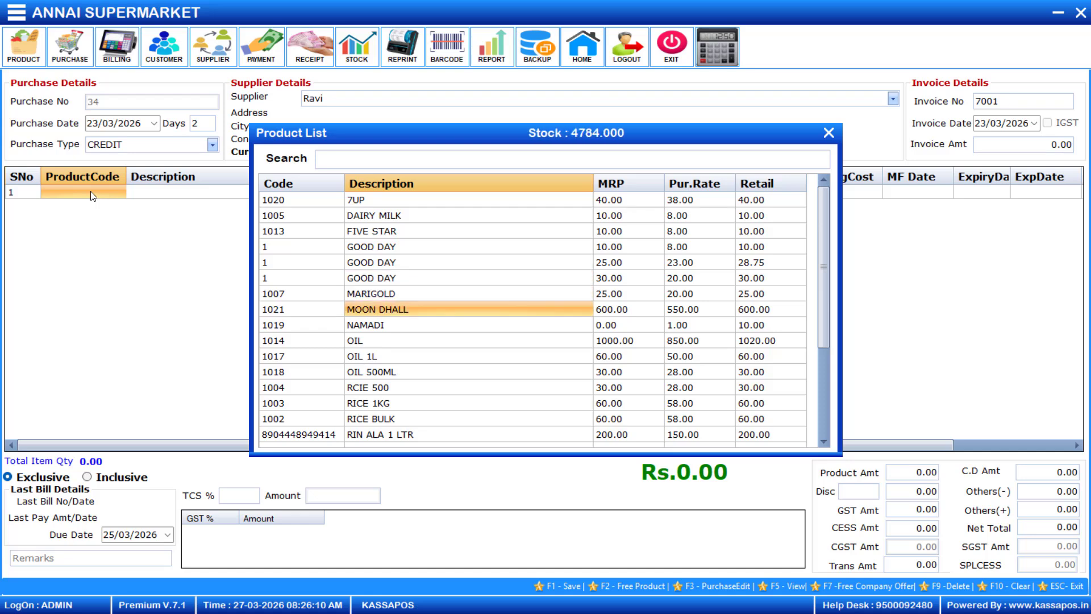
{"action": "key", "text": "Return"}
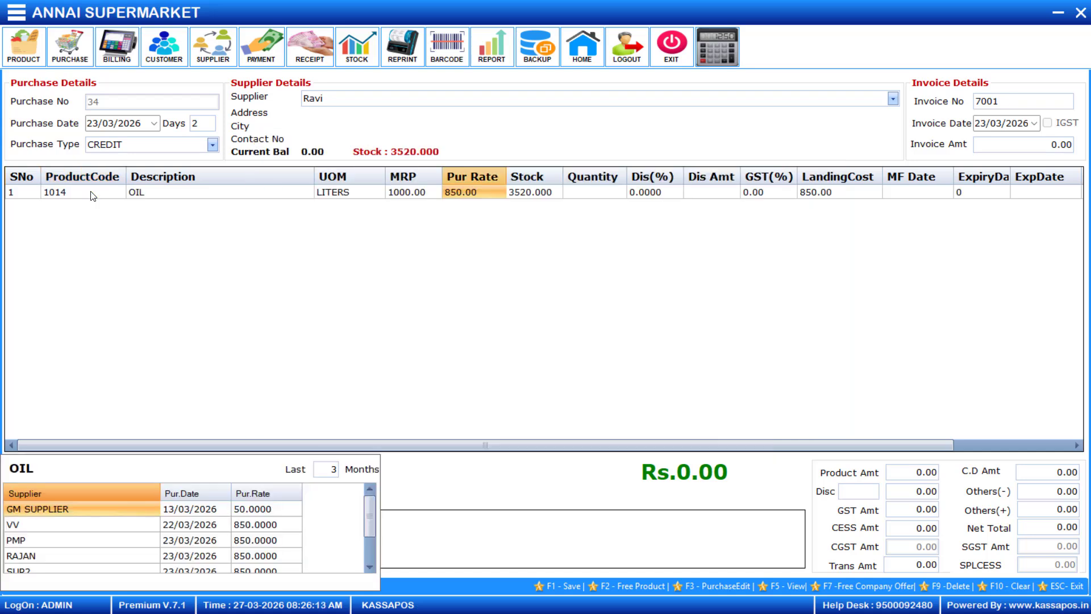
{"action": "key", "text": "Return"}
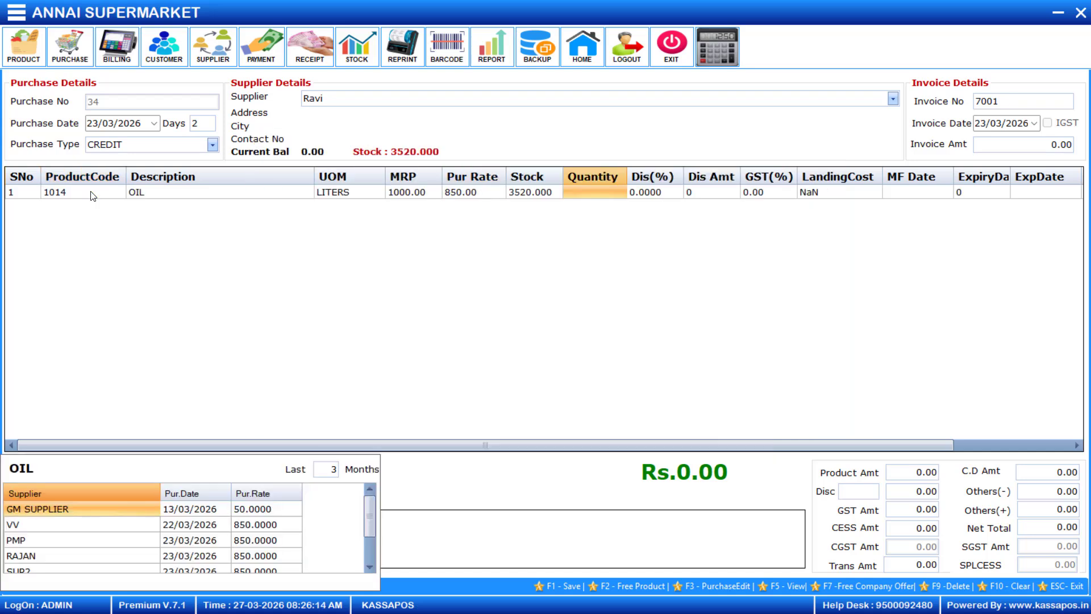
{"action": "type", "text": "20"}
{"action": "key", "text": "Return"}
{"action": "key", "text": "Return"}
{"action": "key", "text": "Return"}
{"action": "key", "text": "Return"}
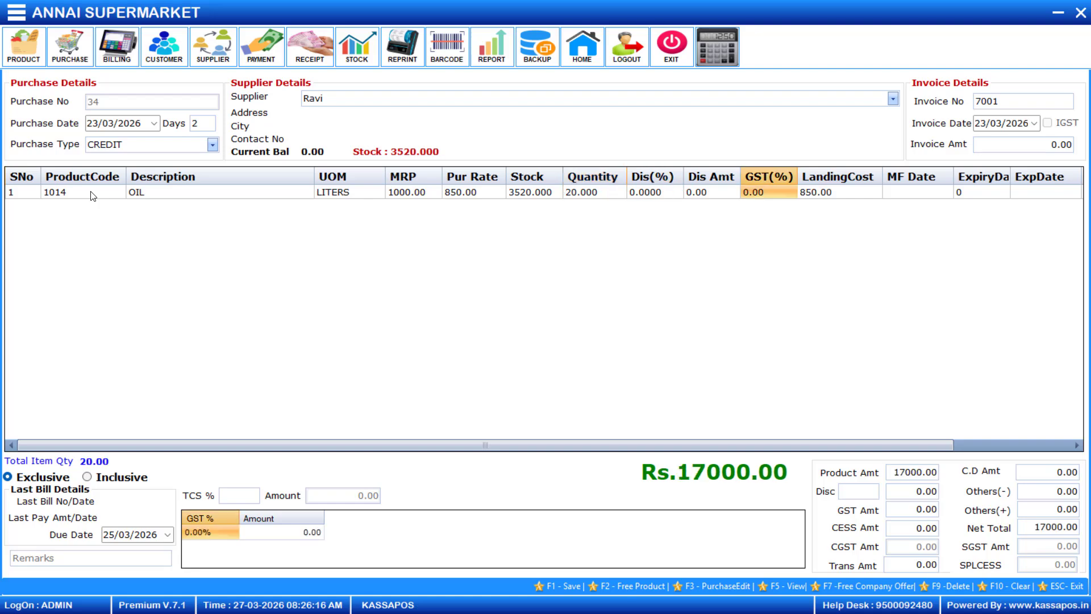
{"action": "key", "text": "Return"}
{"action": "key", "text": "Return"}
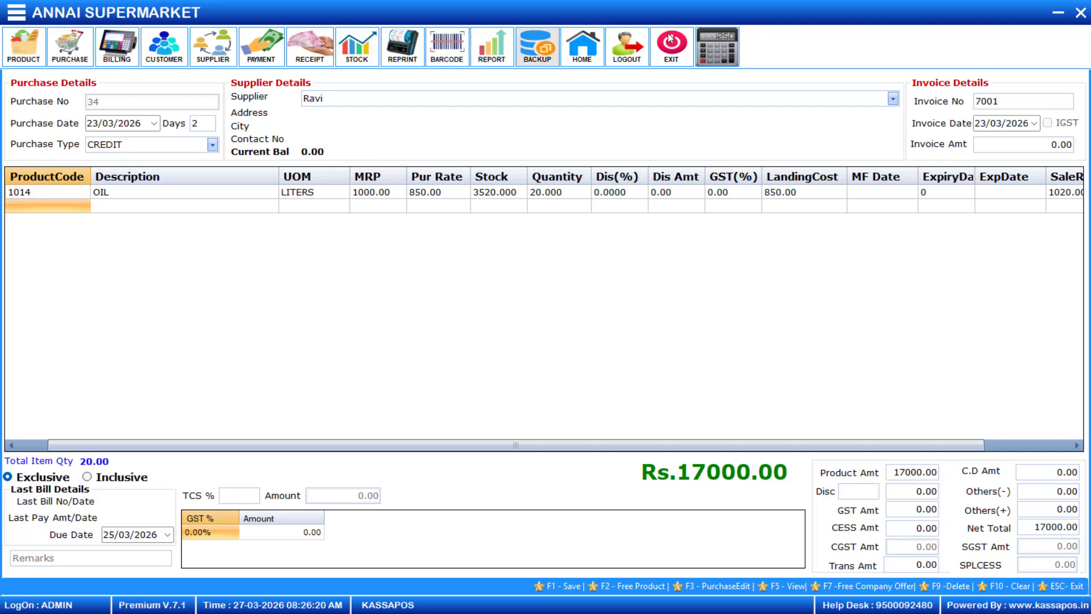
Enter the 17000.00 invoice amount, save the purchase, and close the form.
{"action": "left_click", "coordinate": [1026, 143]}
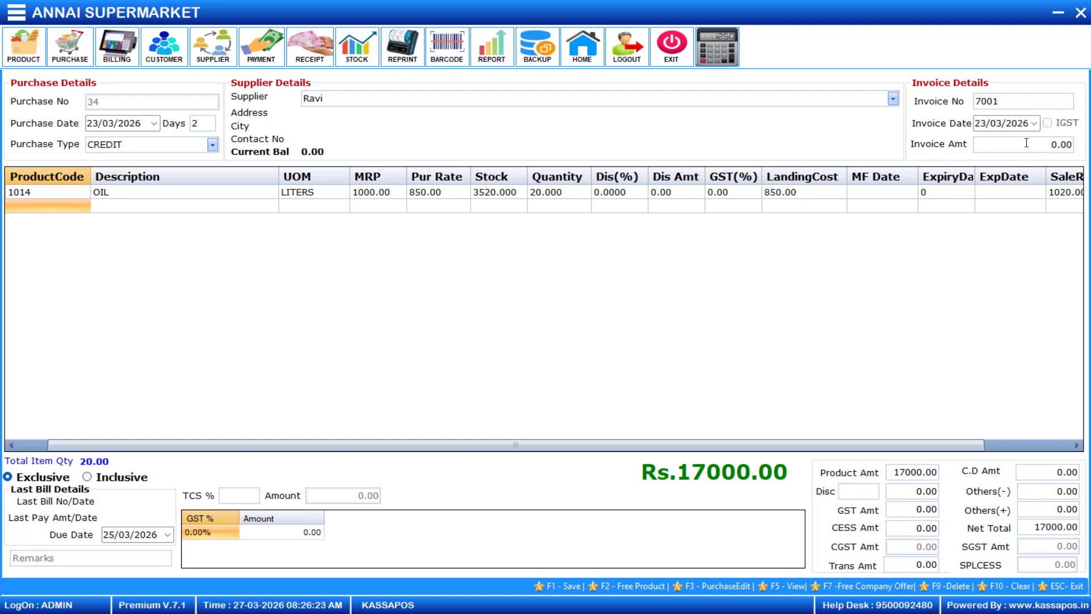
{"action": "type", "text": "1700"}
{"action": "key", "text": "F1"}
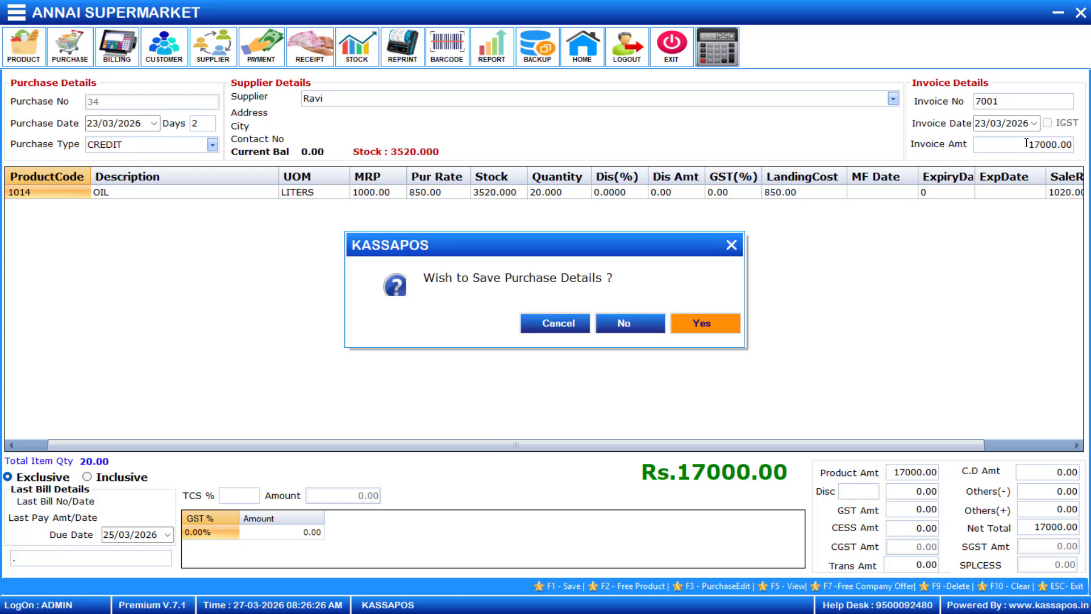
{"action": "left_click", "coordinate": [693, 321]}
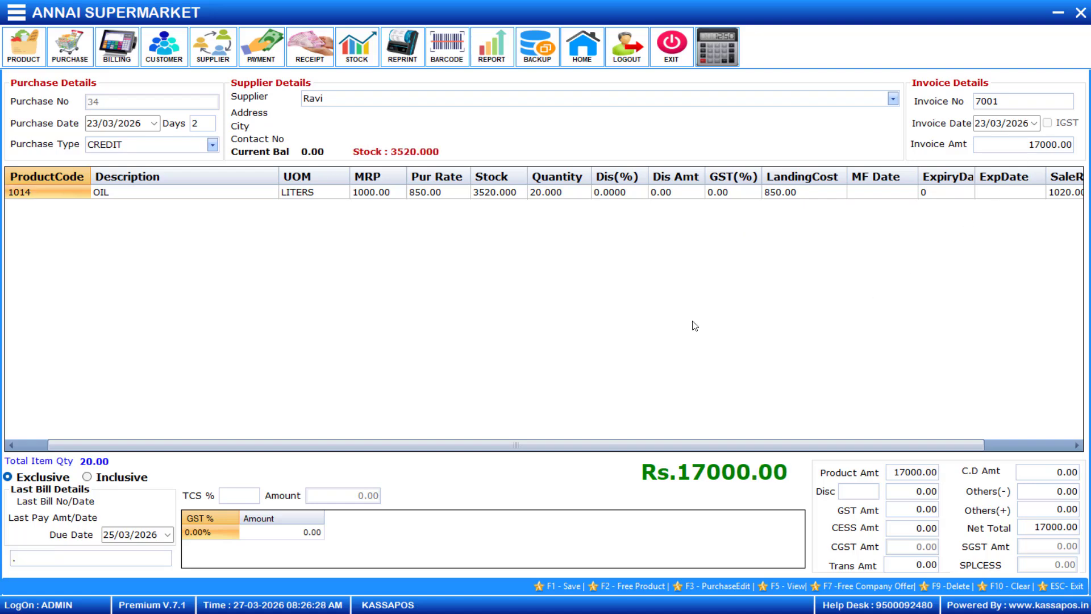
{"action": "left_click", "coordinate": [695, 323]}
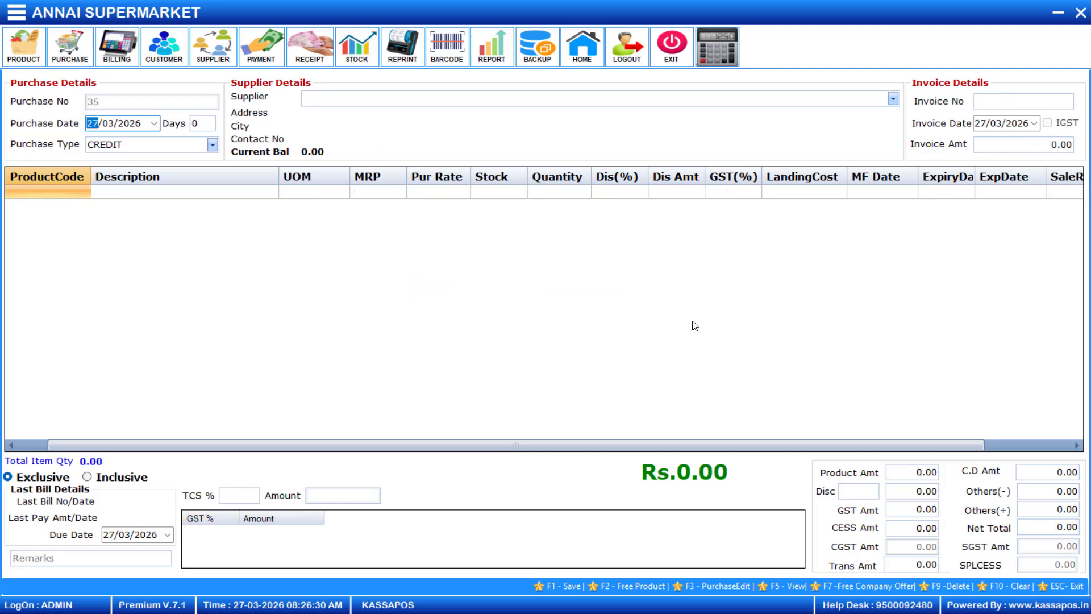
{"action": "left_click", "coordinate": [1081, 15]}
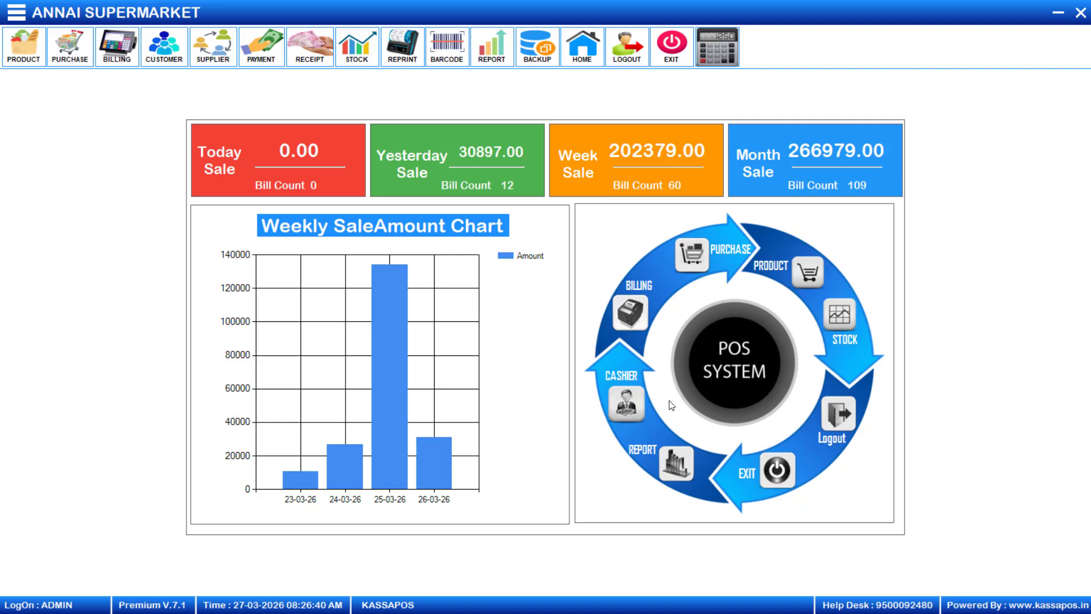
Open Supplier Payment Entry and view the due list showing invoice 7001 with 17000.00 due.
{"action": "left_click", "coordinate": [251, 54]}
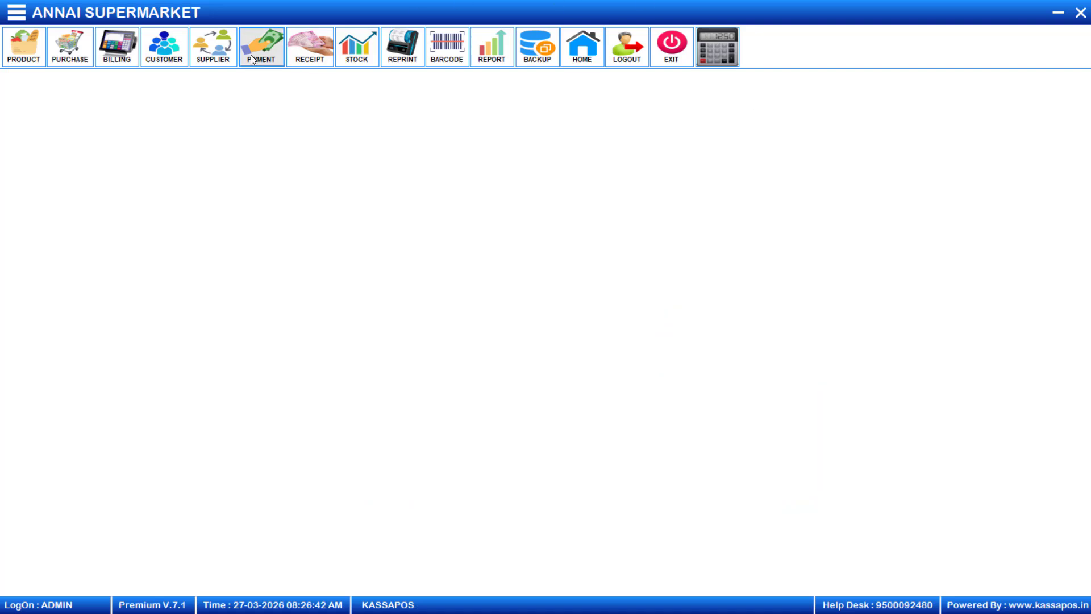
{"action": "left_click", "coordinate": [188, 155]}
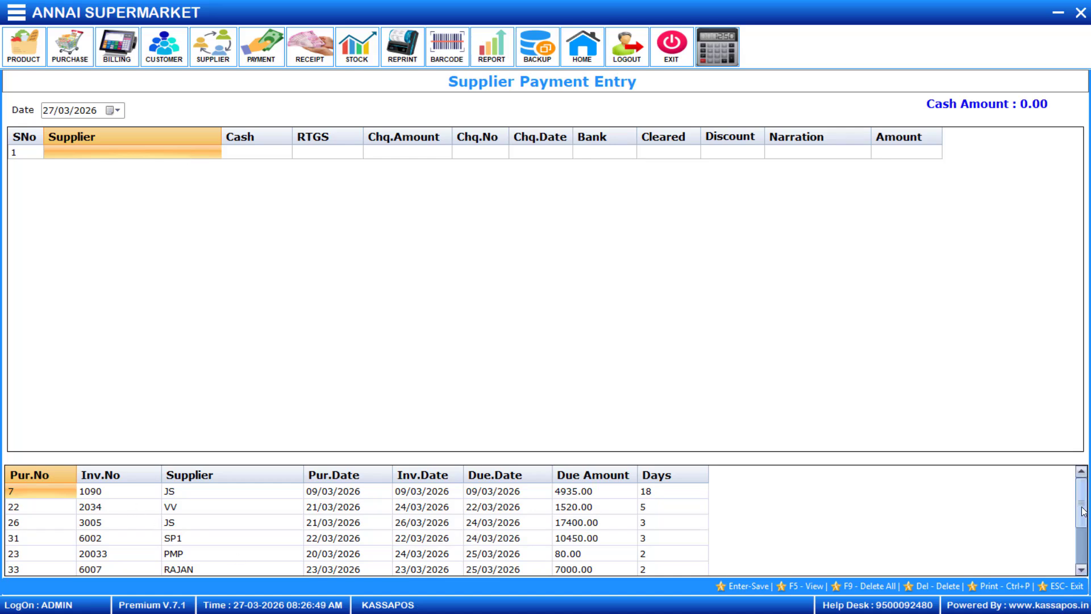
{"action": "left_click_drag", "start_coordinate": [1083, 510], "coordinate": [1083, 548]}
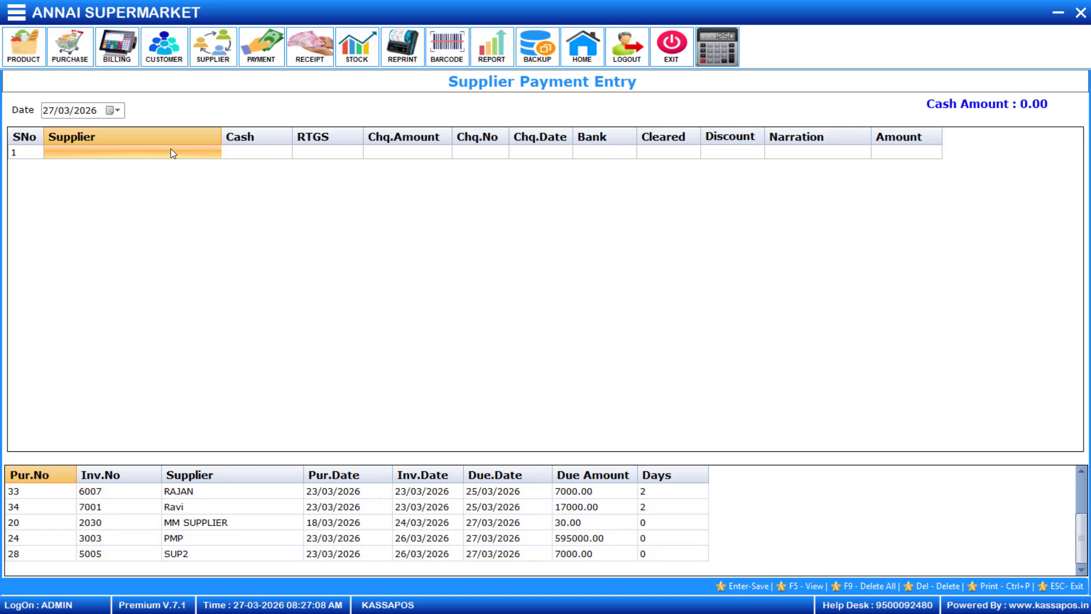
Pay the new supplier 7000.00 in cash, leaving 10000.00 due on invoice 7001.
{"action": "left_click", "coordinate": [171, 151]}
{"action": "key", "text": "Down"}
{"action": "key", "text": "Down"}
{"action": "key", "text": "Down"}
{"action": "key", "text": "Down"}
{"action": "key", "text": "Down"}
{"action": "key", "text": "Down"}
{"action": "key", "text": "Down"}
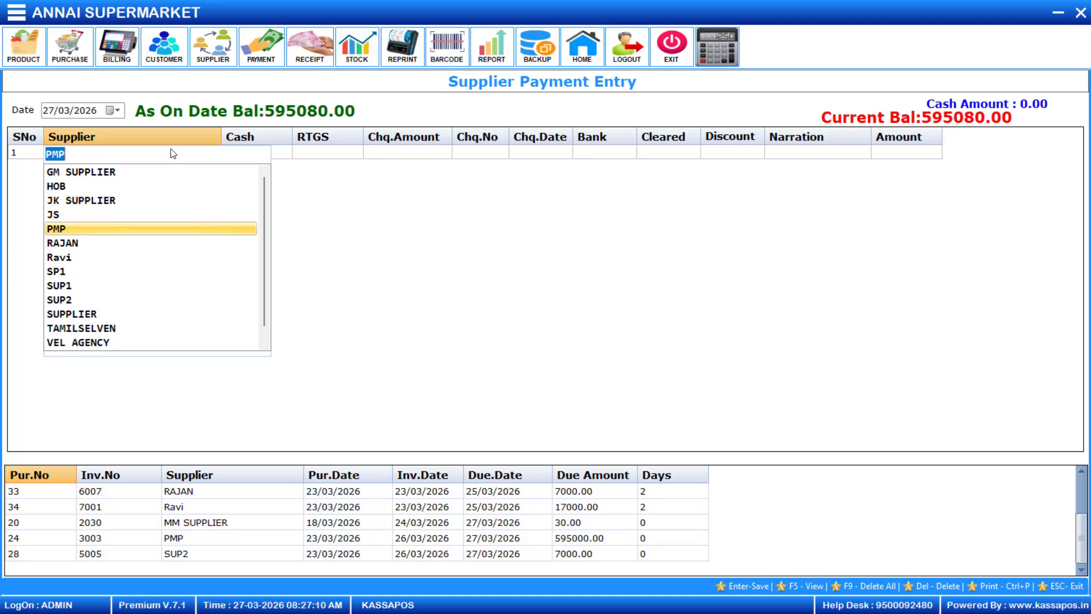
{"action": "key", "text": "Return"}
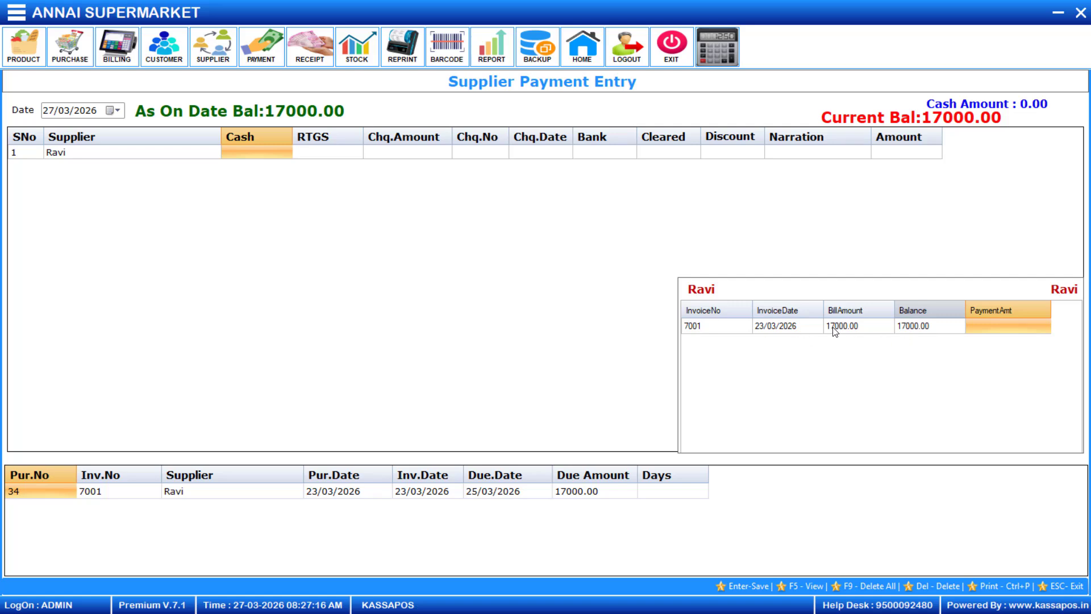
{"action": "type", "text": "7000"}
{"action": "key", "text": "Return"}
{"action": "key", "text": "Return"}
{"action": "key", "text": "Return"}
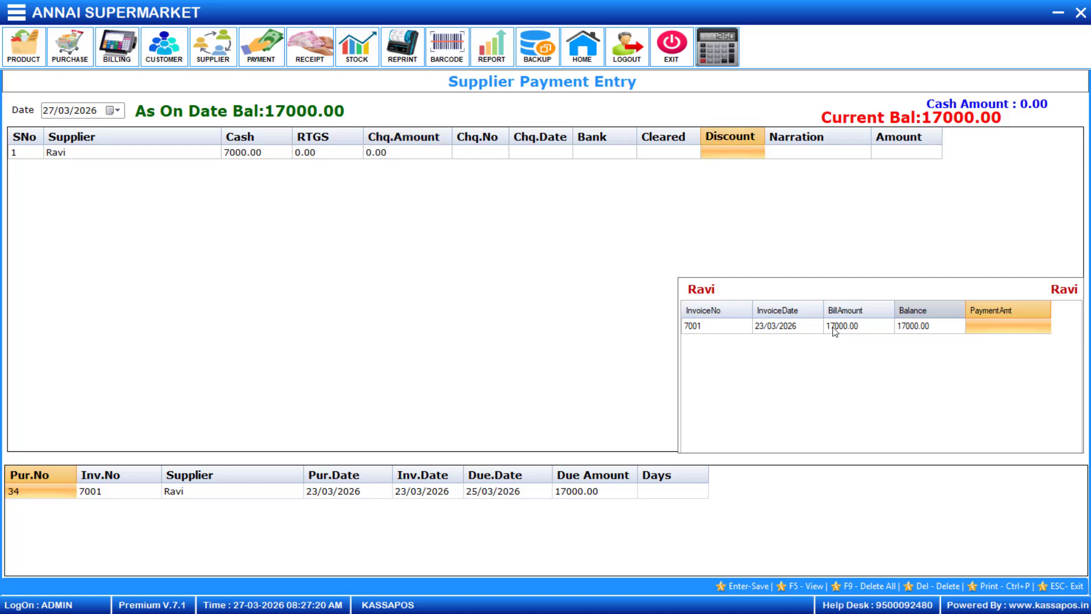
{"action": "key", "text": "Return"}
{"action": "key", "text": "Return"}
{"action": "key", "text": "Return"}
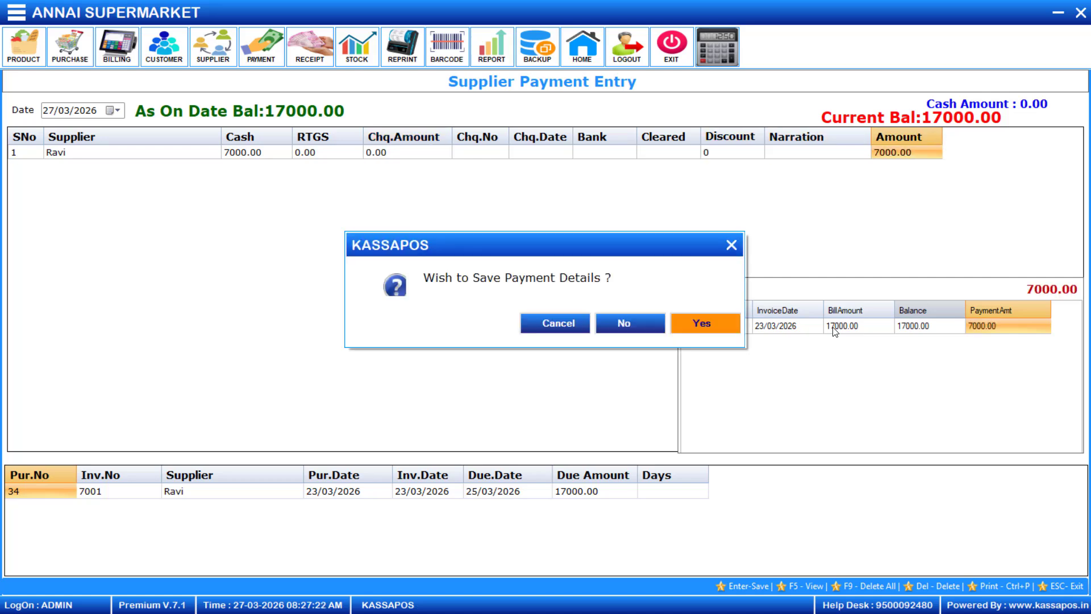
{"action": "key", "text": "Return"}
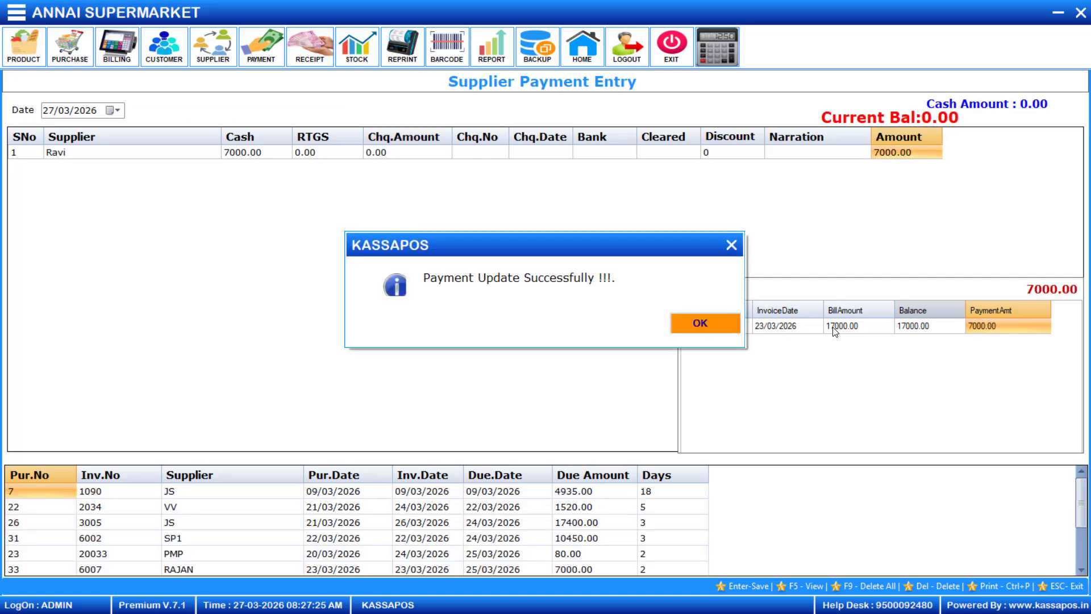
{"action": "left_click", "coordinate": [718, 325]}
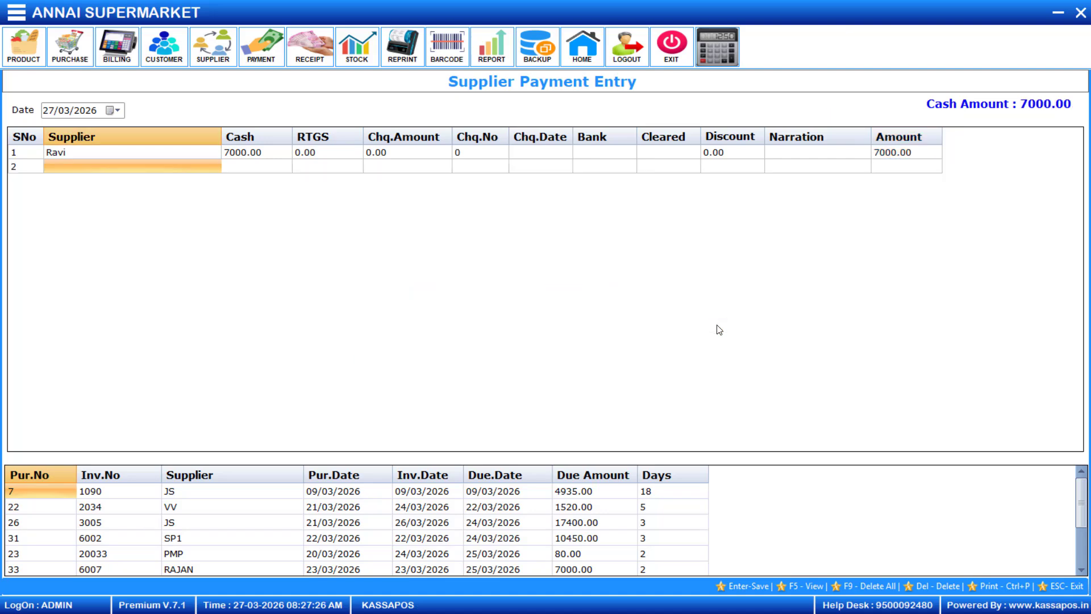
Close the Supplier Payment Entry screen and log out.
{"action": "scroll", "coordinate": [188, 537], "scroll_direction": "down", "scroll_amount": 2}
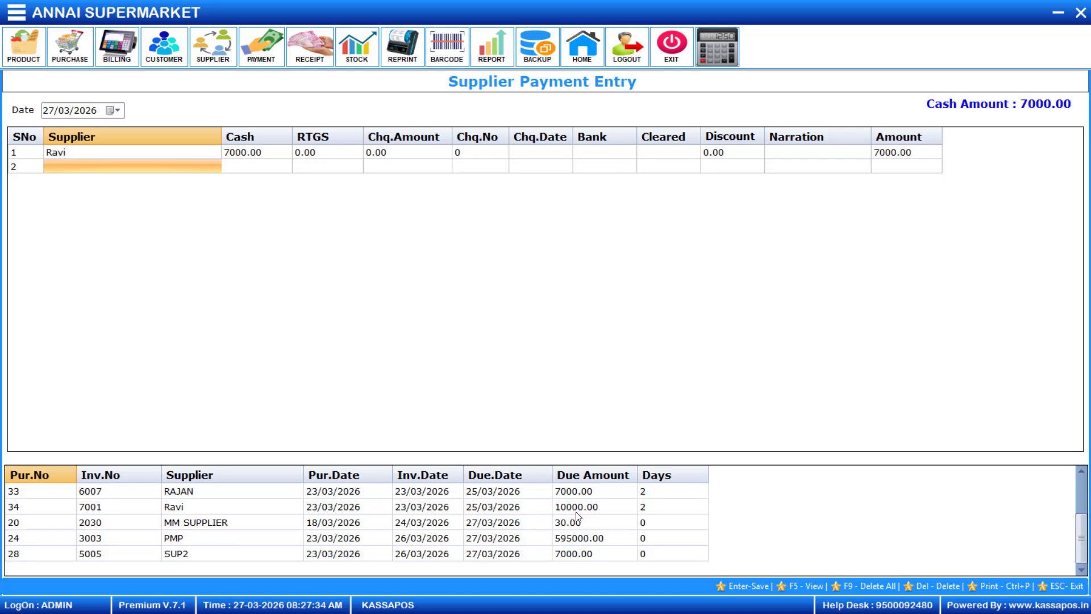
{"action": "left_click", "coordinate": [1081, 14]}
{"action": "left_click", "coordinate": [630, 55]}
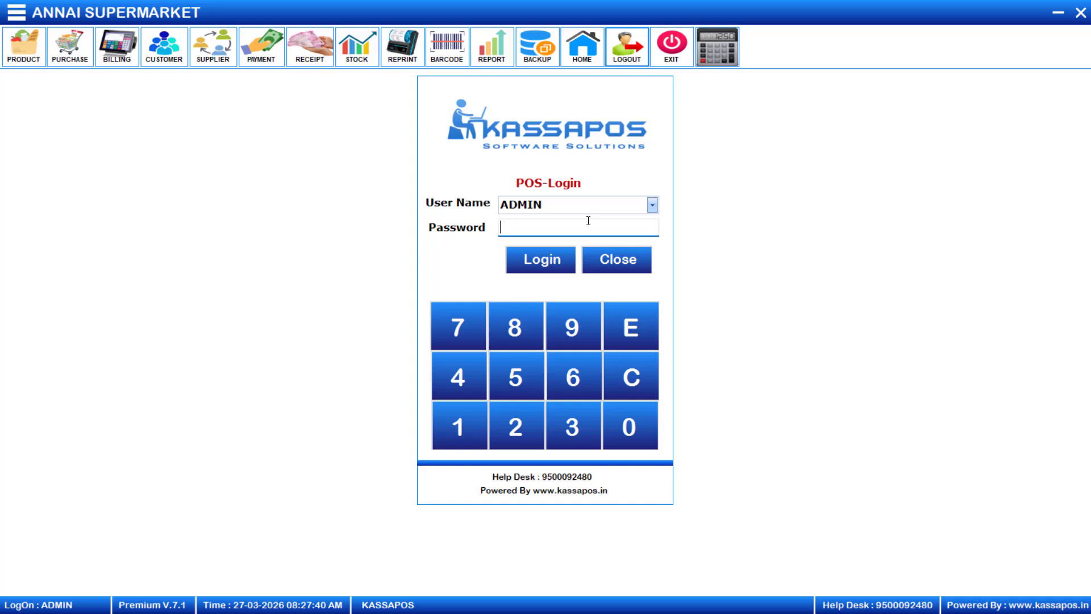
Log back in as ADMIN with the account password.
{"action": "type", "text": "******"}
{"action": "key", "text": "Return"}
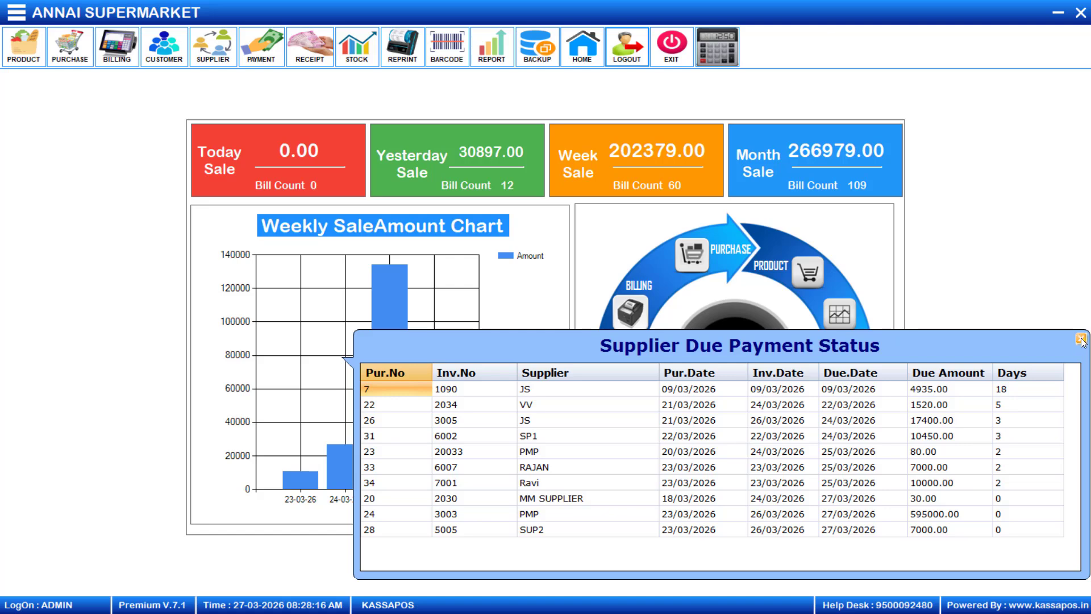
Dismiss the due popup and open Crystal Report > Supplier Master > Supplier Due Payment Status.
{"action": "left_click", "coordinate": [1074, 340]}
{"action": "left_click", "coordinate": [18, 14]}
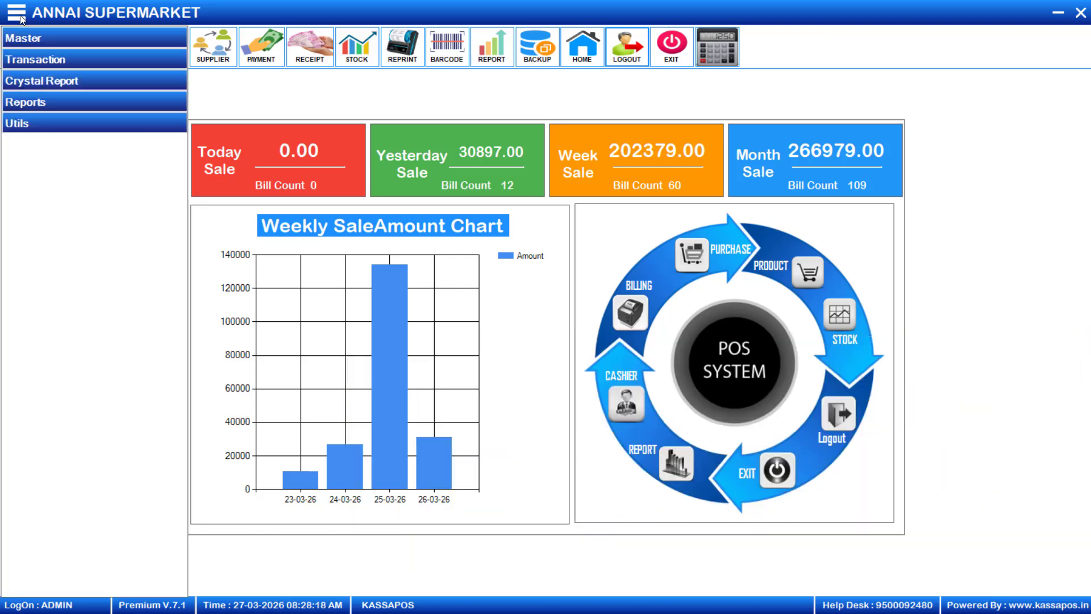
{"action": "left_click", "coordinate": [43, 80]}
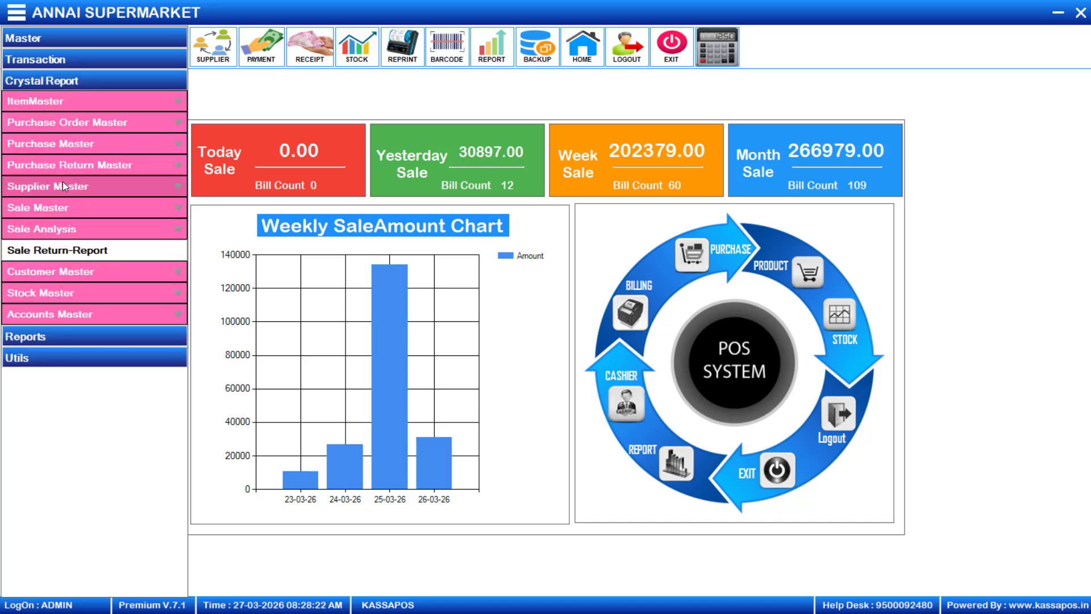
{"action": "left_click", "coordinate": [62, 183]}
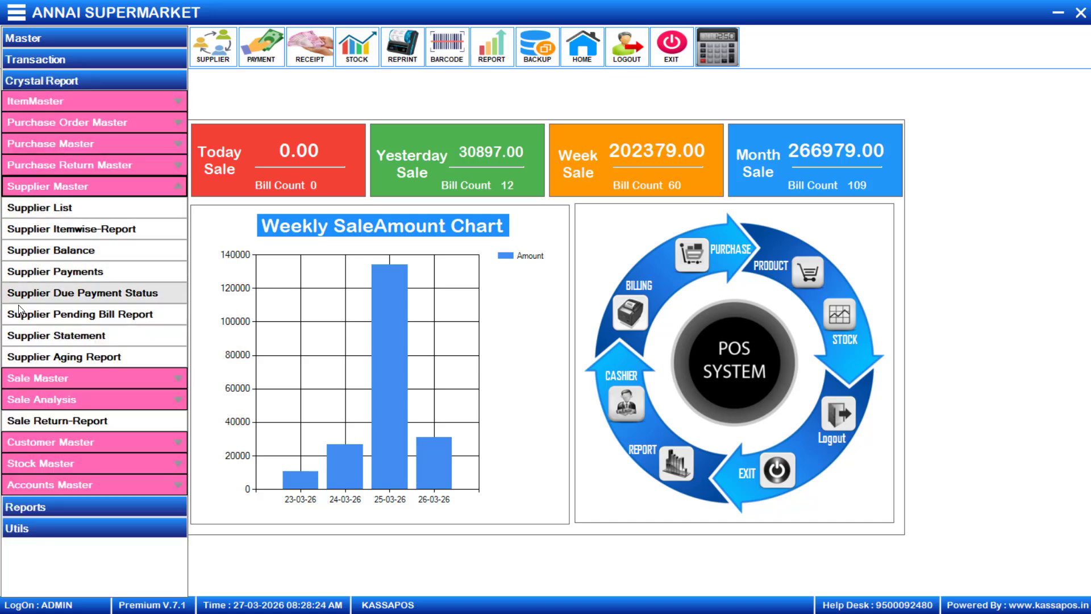
{"action": "left_click", "coordinate": [59, 293]}
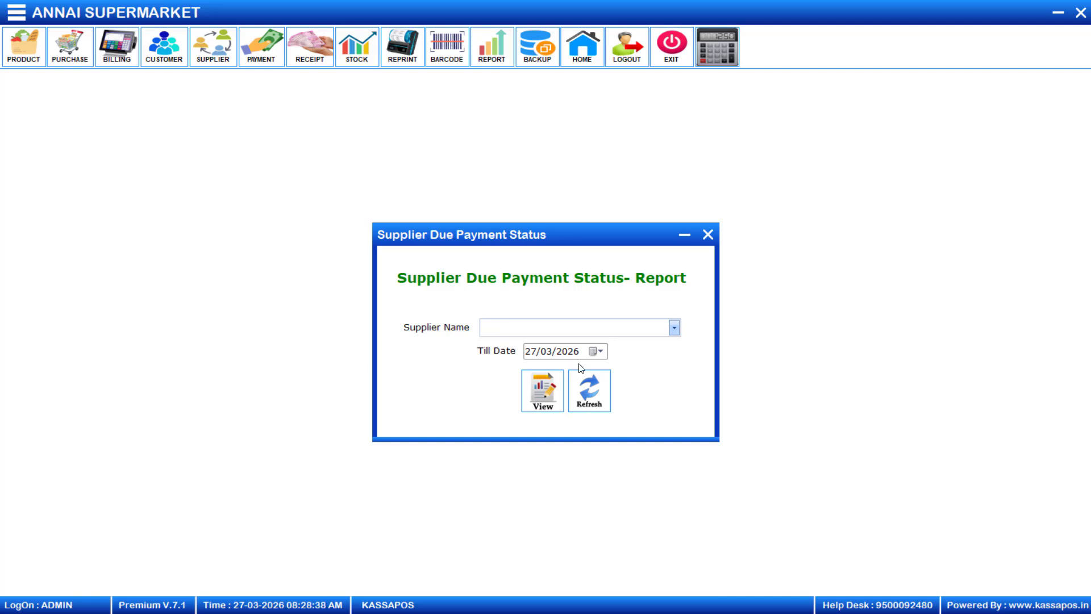
Choose the new supplier and view the report showing 10,000.00 due on invoice 7001.
{"action": "left_click", "coordinate": [674, 327]}
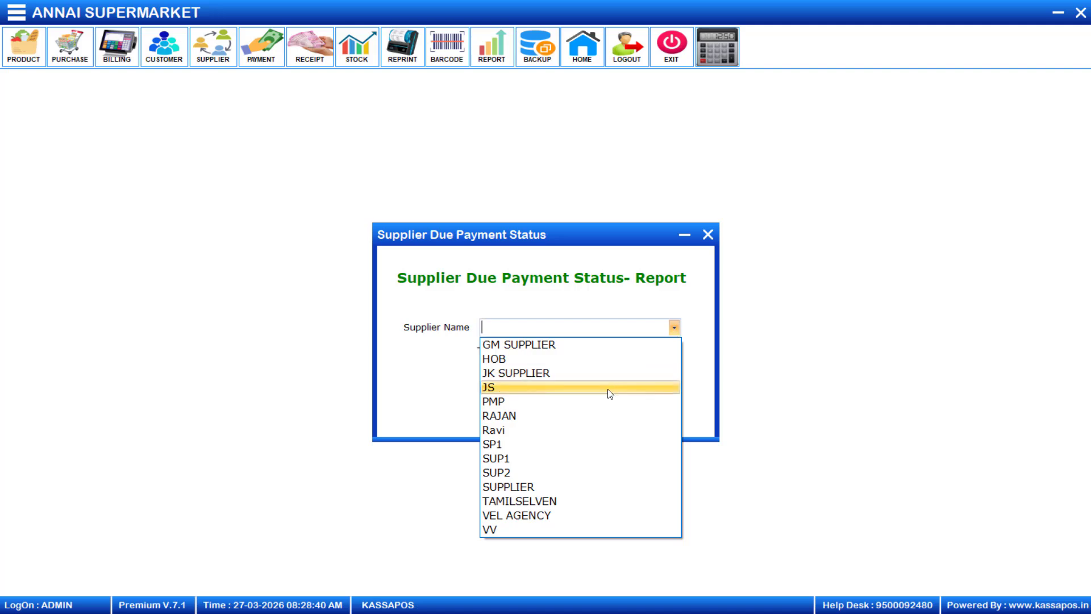
{"action": "left_click", "coordinate": [588, 428]}
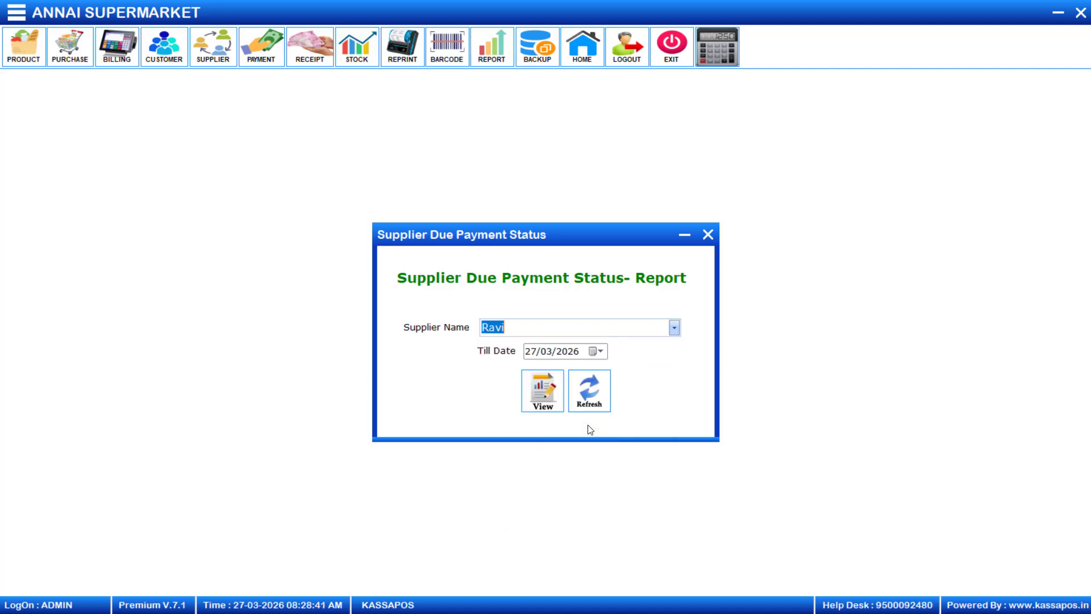
{"action": "left_click", "coordinate": [542, 393]}
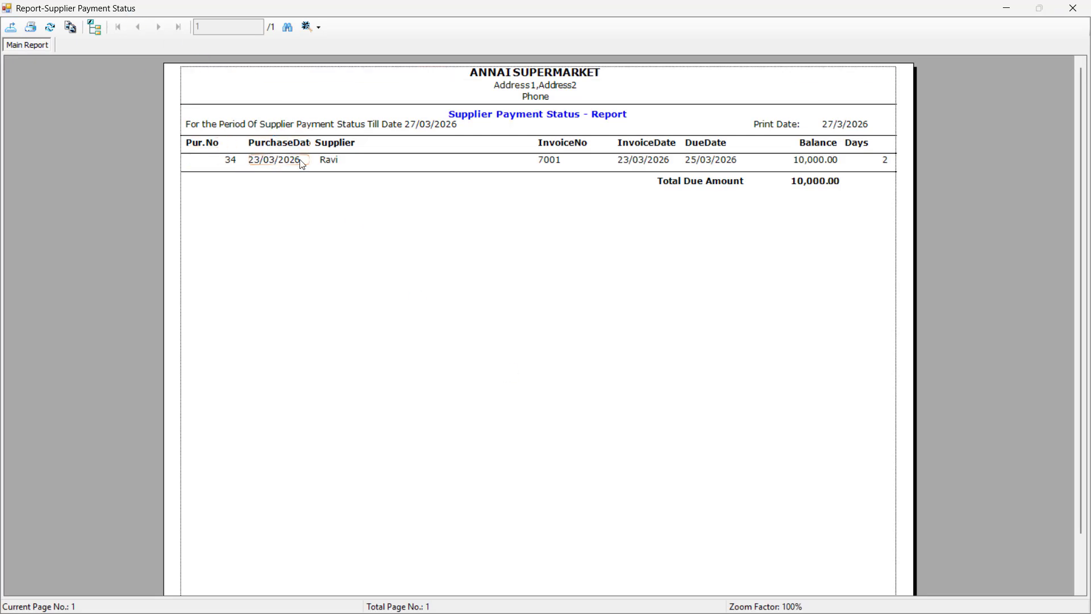
{"action": "left_click", "coordinate": [320, 145]}
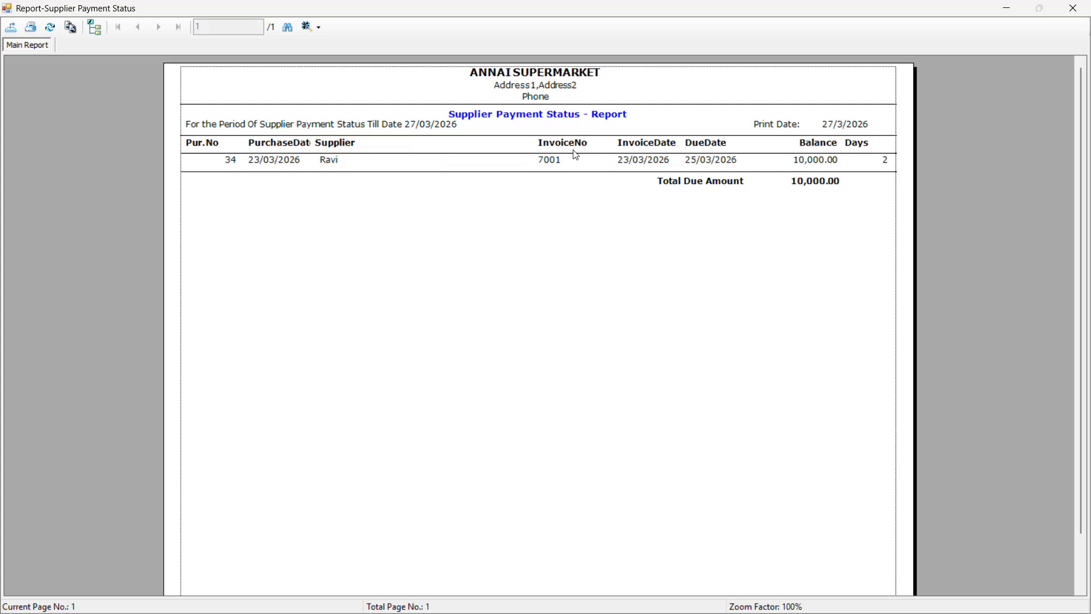